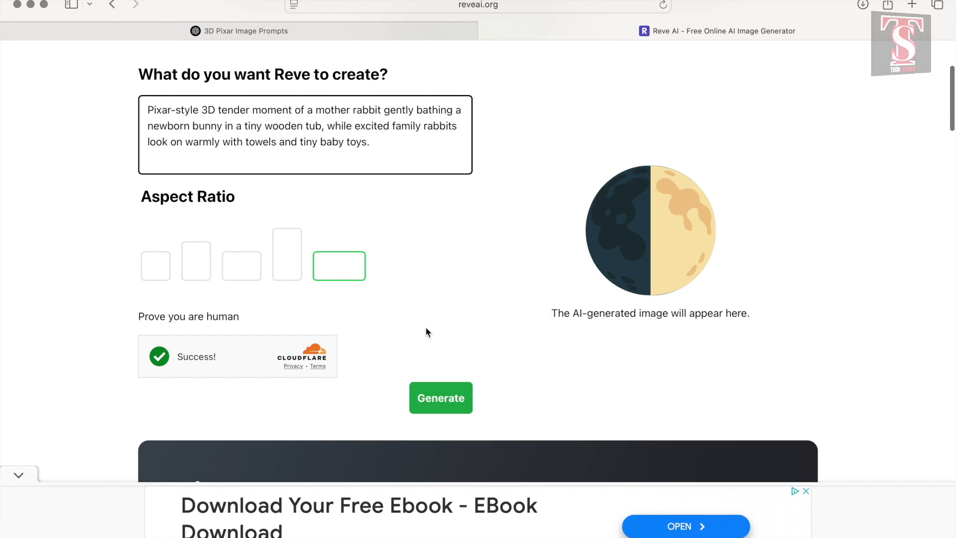
# Step: Generate the image of the mother rabbit bathing her newborn bunny and download it, allowing downloads from reveai.org
pyautogui.click(441, 399)
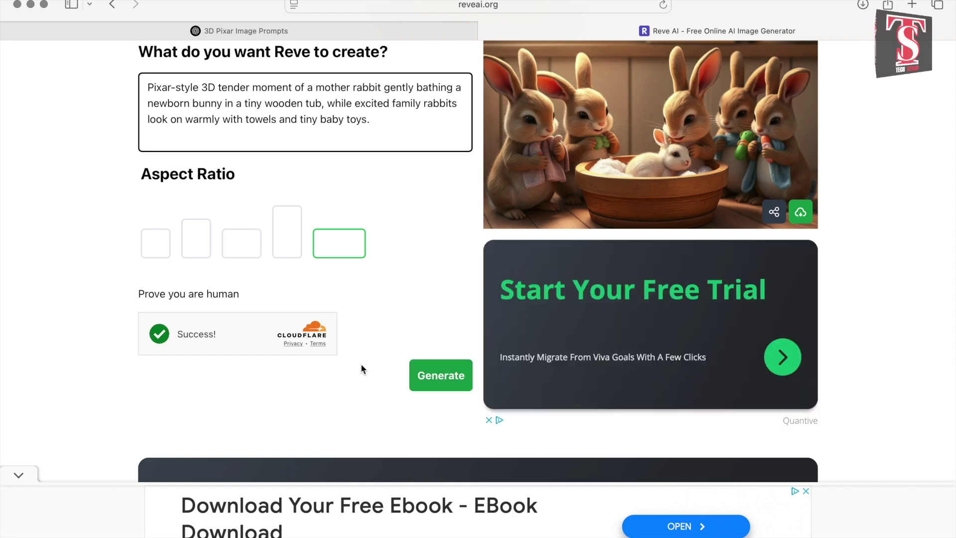
pyautogui.scroll(3, 430, 271)
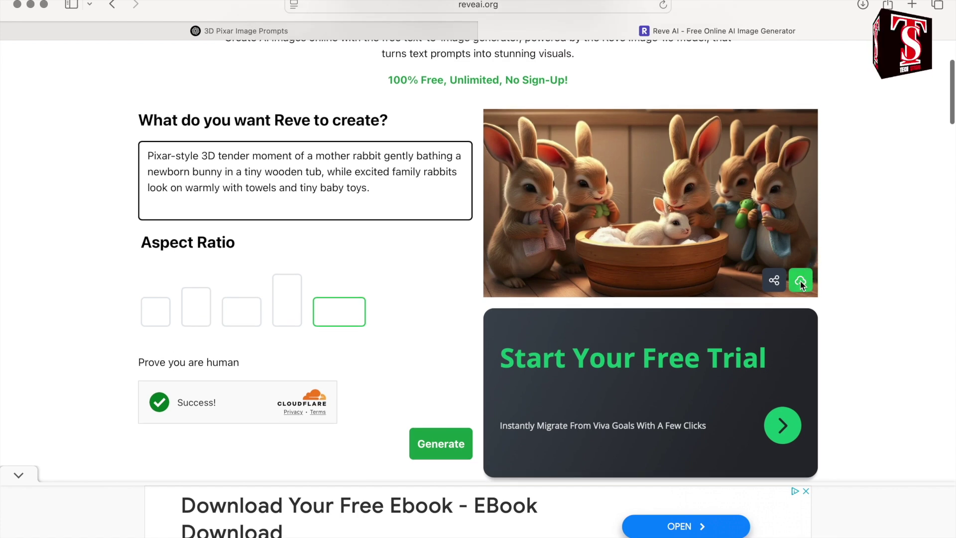
pyautogui.scroll(1, 800, 284)
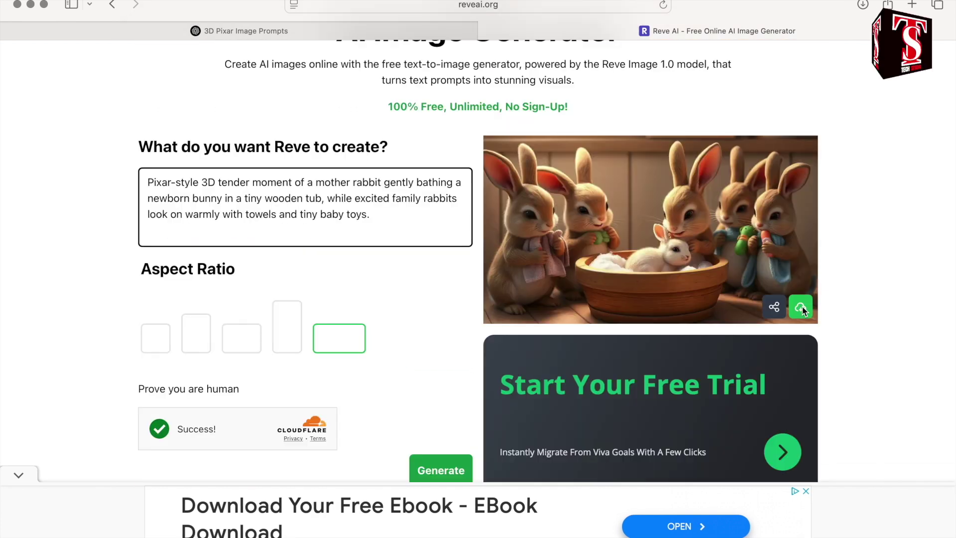
pyautogui.click(801, 307)
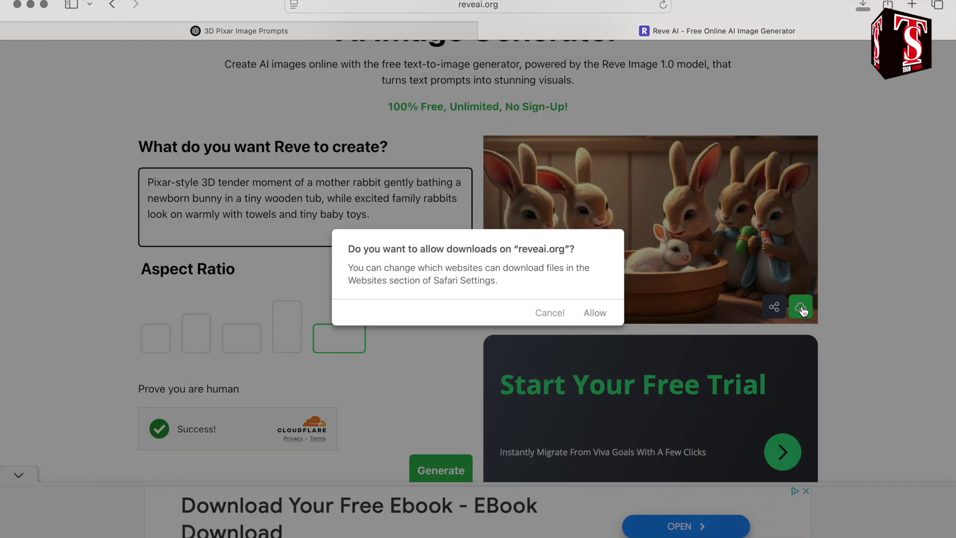
pyautogui.click(596, 313)
# Step: Generate an image from a new prompt: Pixar-style newborn rabbit smiling in a bubble-filled bath, with family rabbits offering towels and plush toys, sunlight through the window
pyautogui.moveTo(372, 217); pyautogui.dragTo(142, 181)
pyautogui.press('BackSpace')
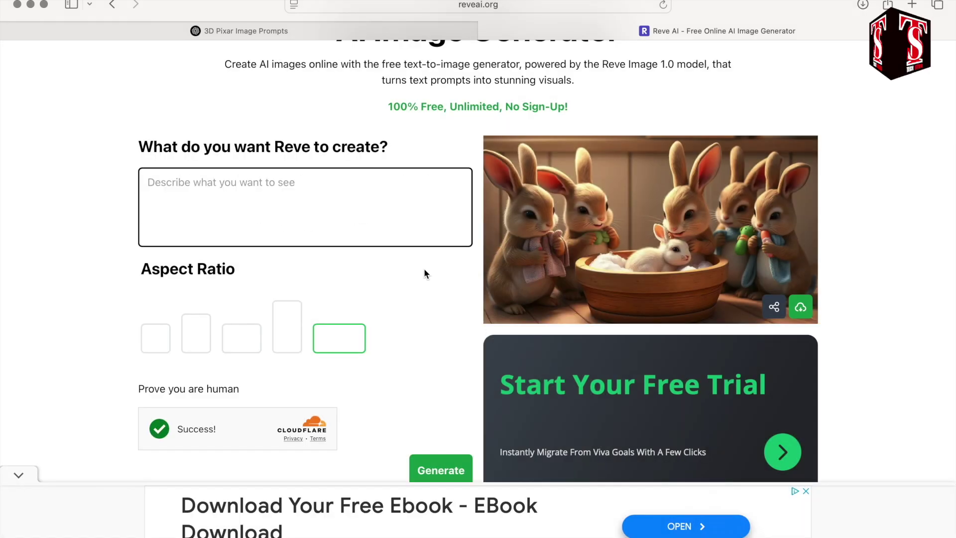
pyautogui.write('Heartwarming Pixar-style scene: a newborn rabbit smiling in a bubble-filled bath, surrounded by family rabbits offering towels and plush toys, sunlight beaming through the window.')
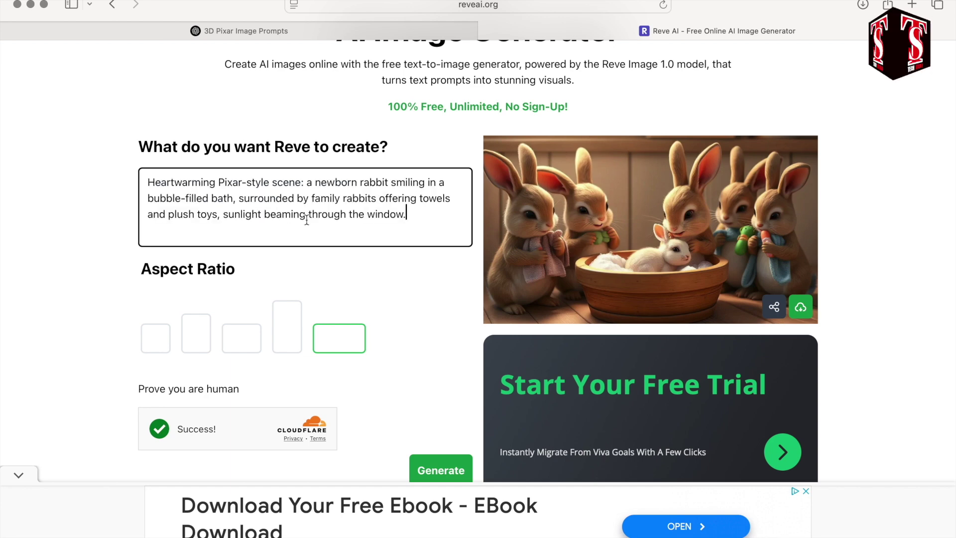
pyautogui.scroll(-3, 441, 319)
pyautogui.click(443, 319)
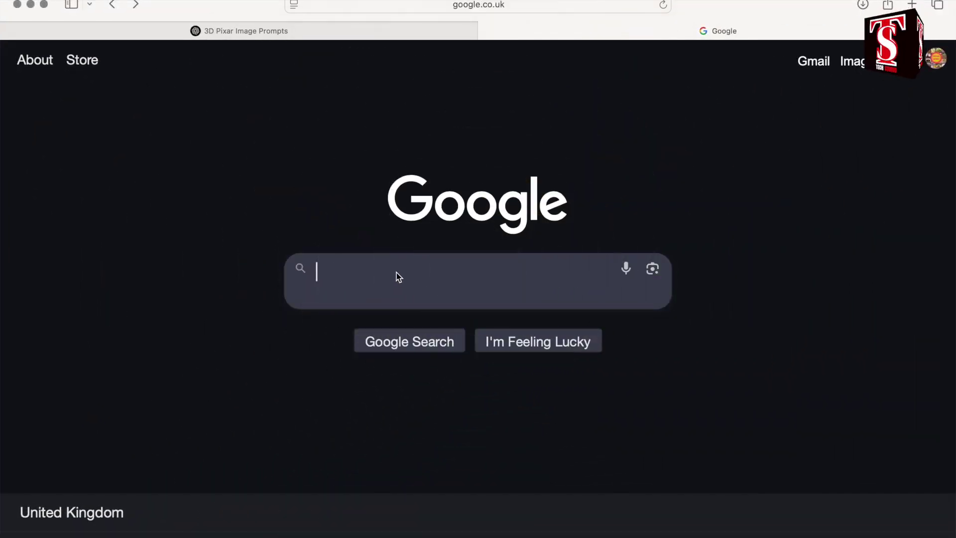
# Step: Search Google for "Dreamina ai" and open the Dreamina free AI image generator site
pyautogui.click(391, 270)
pyautogui.write('dre')
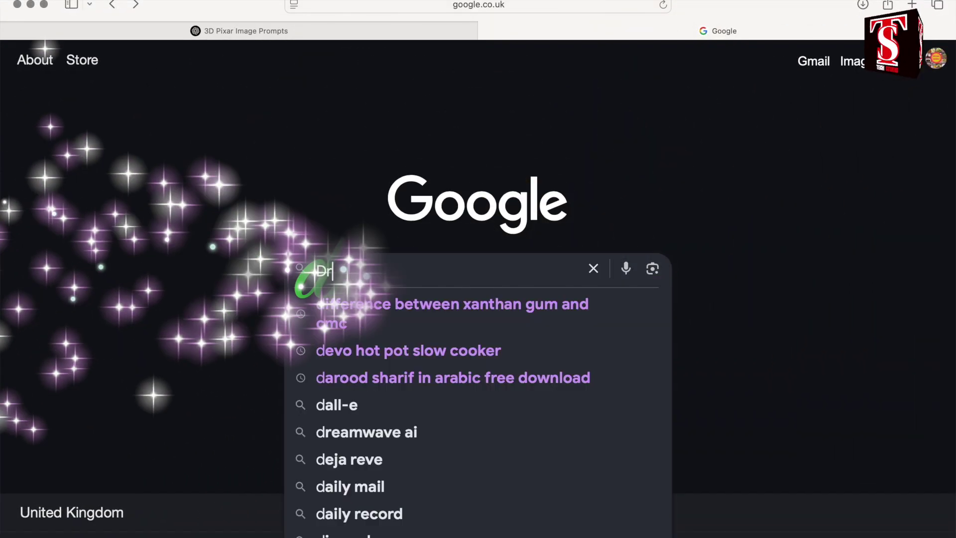
pyautogui.write('amina')
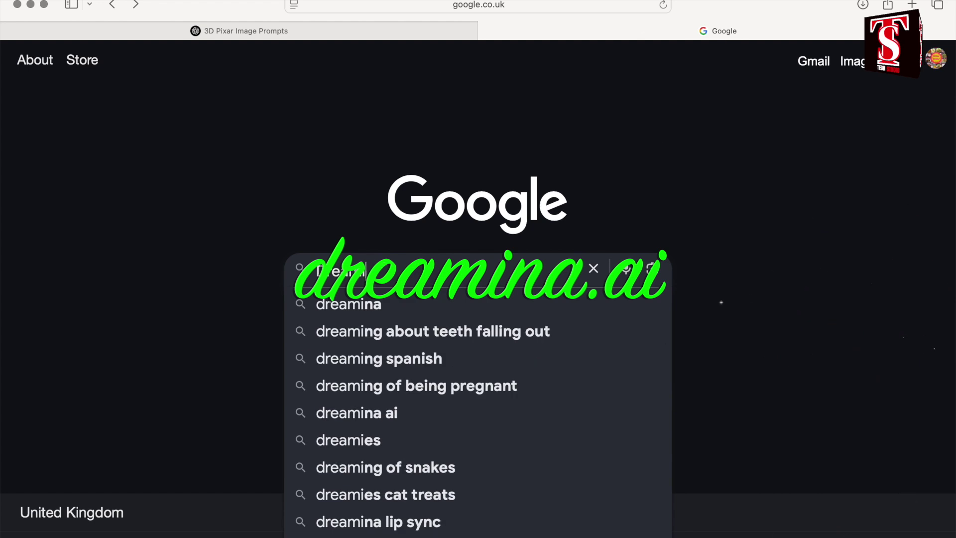
pyautogui.write(' ai')
pyautogui.press('Return')
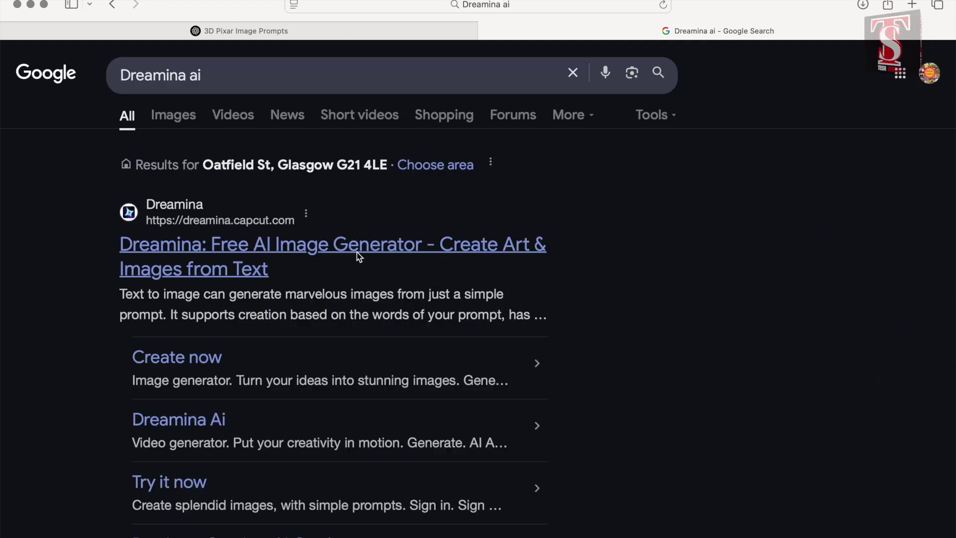
pyautogui.click(359, 256)
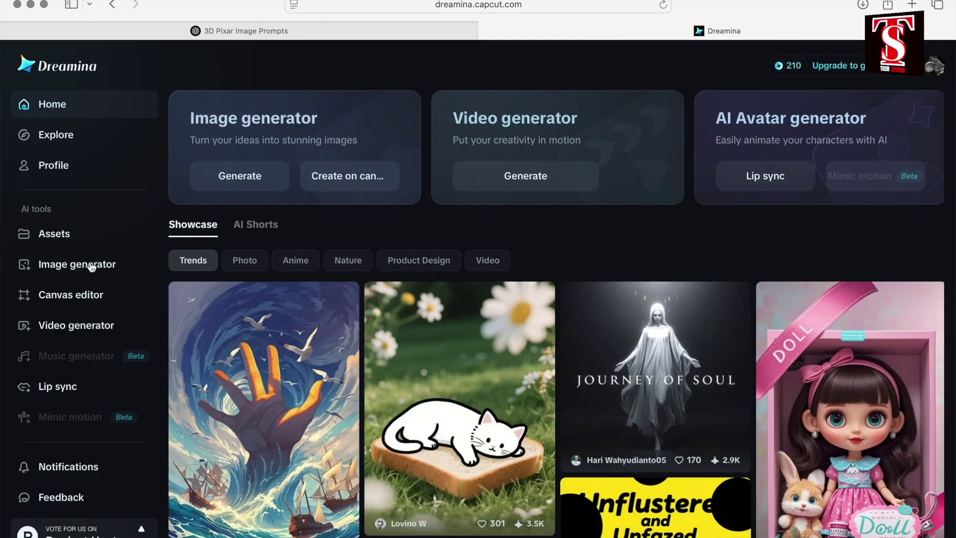
# Step: In the image generator, create a 16:9 Pixar-style 3D forest party of animals roasting kebabs, with rabbits flipping skewers, a bear playing guitar and fairy lights
pyautogui.click(91, 262)
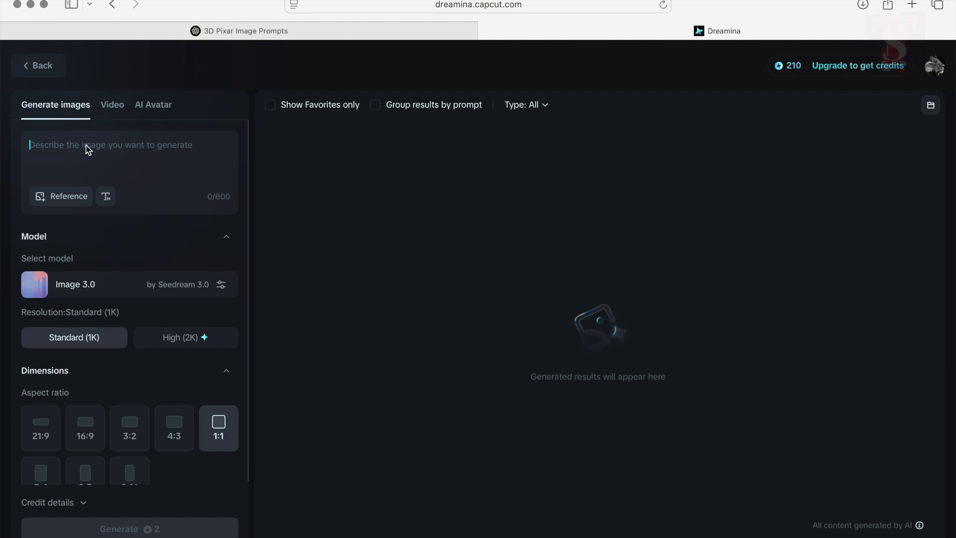
pyautogui.write('Joyful Pixar-style 3D forest party with animals around a barbecue pit roasting kebabs, rabbits flipping skewers, a bear playing guitar, and birds dancing in the trees with fairy lights above.')
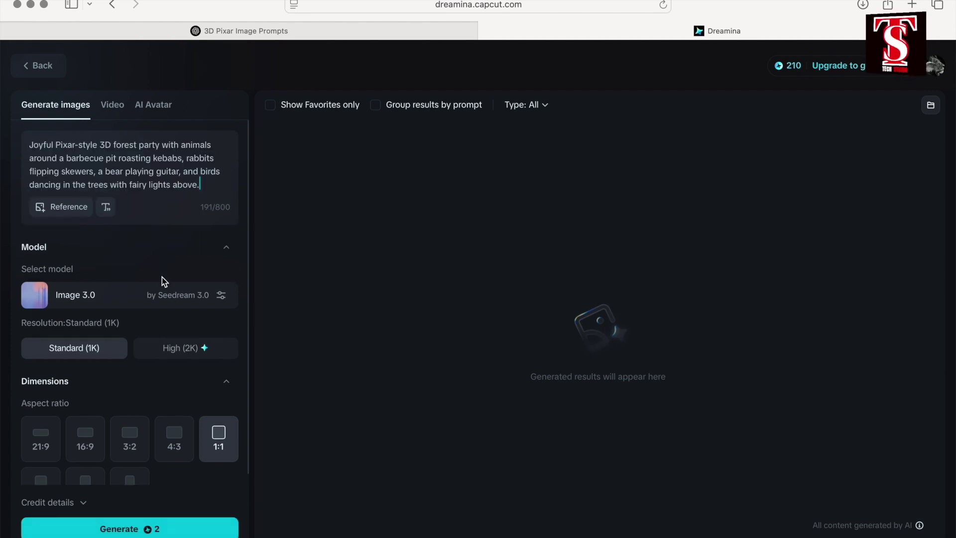
pyautogui.scroll(-2, 149, 374)
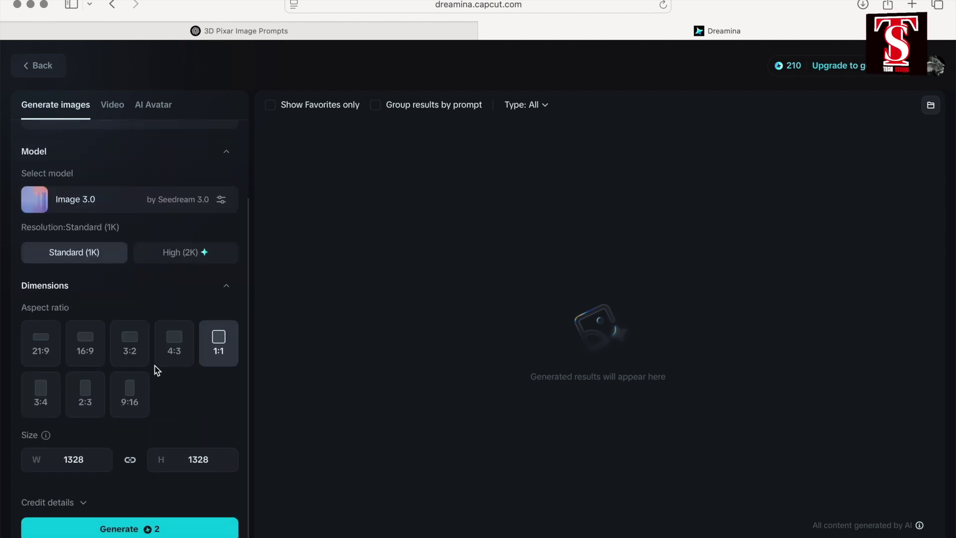
pyautogui.click(87, 348)
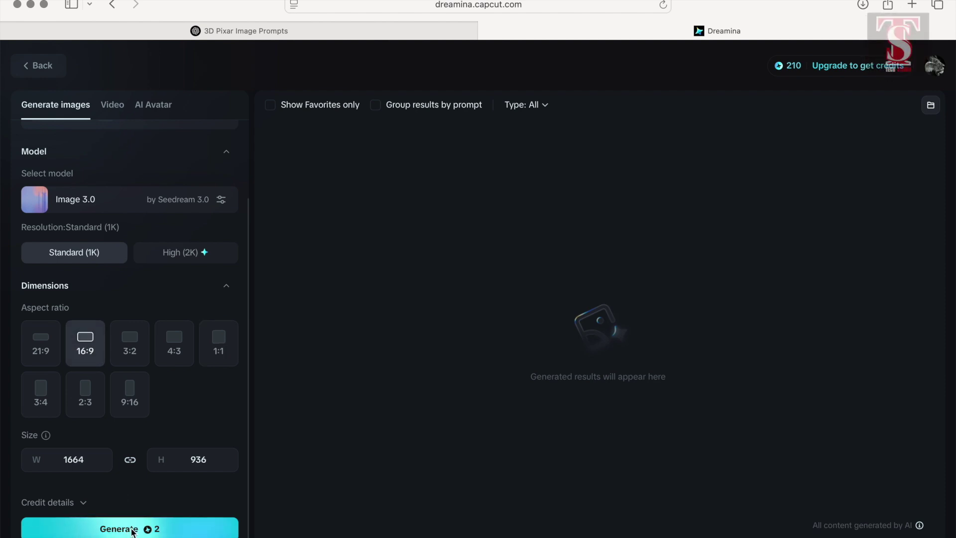
pyautogui.click(133, 531)
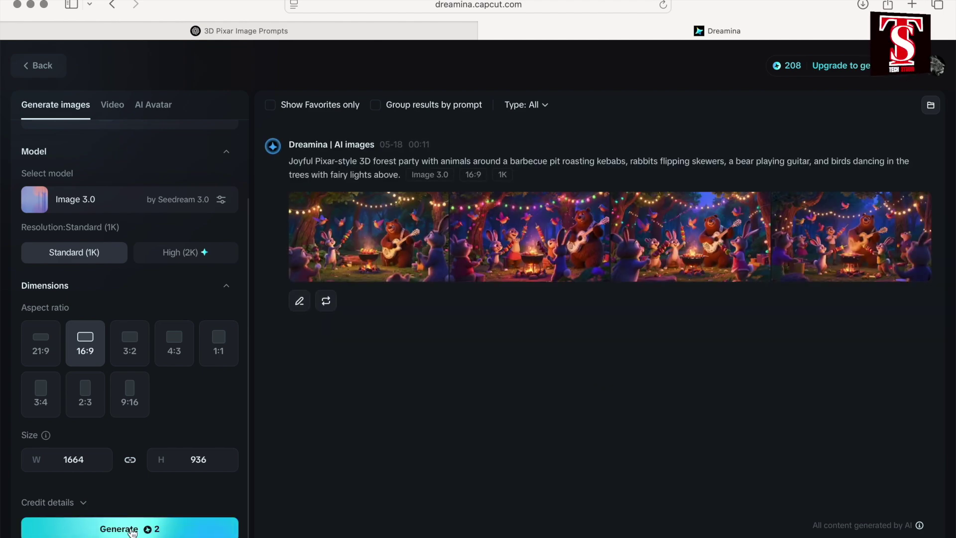
# Step: Enlarge the page and download the first generated forest party image
pyautogui.press('super+equal')
pyautogui.press('super+equal')
pyautogui.press('super+equal')
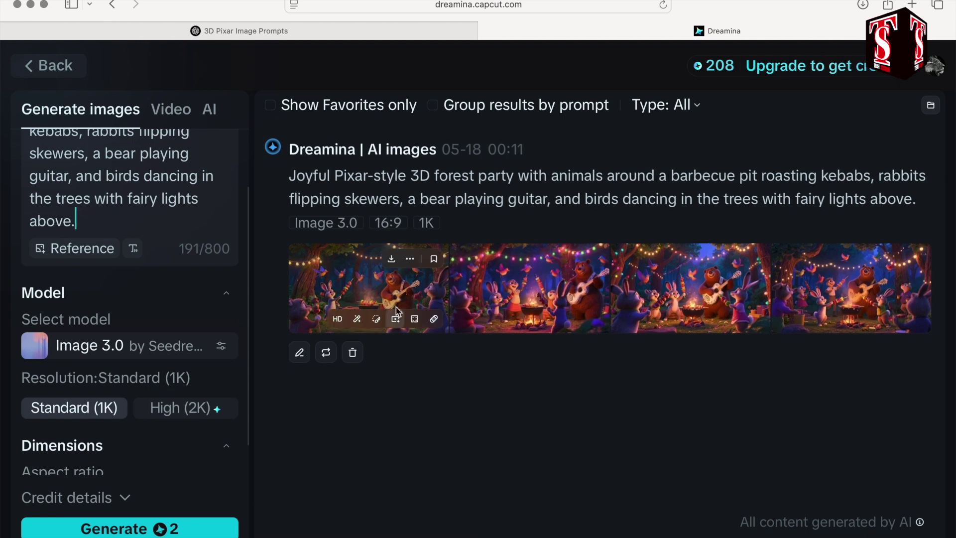
pyautogui.click(391, 258)
pyautogui.click(596, 319)
pyautogui.moveTo(75, 221); pyautogui.dragTo(22, 122)
pyautogui.write('A 3D Pixar-style jungle clearing filled with happy animals having a BBQ feast—grilling vegetables and meats, laughter in the air, music playing, and warm golden evening light.')
pyautogui.press('super+z')
# Step: Replace the prompt with a 3D Pixar-style jungle clearing BBQ feast of happy animals, with music and golden evening light, and generate the images
pyautogui.moveTo(75, 221); pyautogui.dragTo(21, 125)
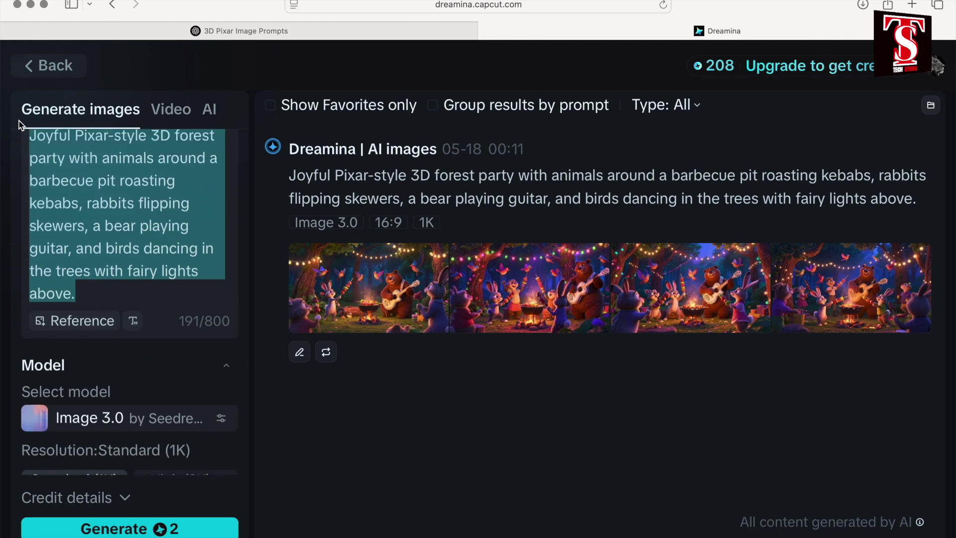
pyautogui.press('BackSpace')
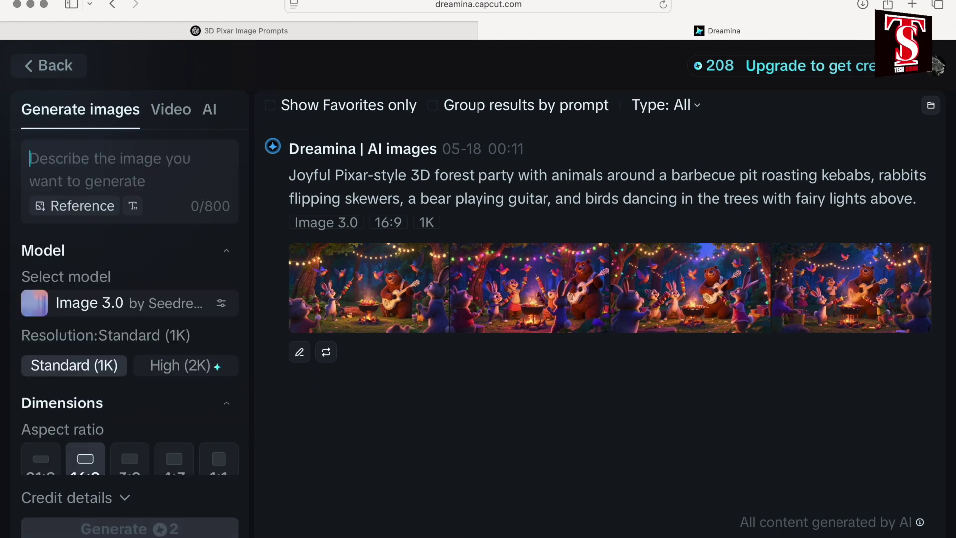
pyautogui.write('A 3D Pixar-style jungle clearing filled with happy animals having a BBQ feast—grilling vegetables and meats, laughter in the air, music playing, and warm golden evening light.')
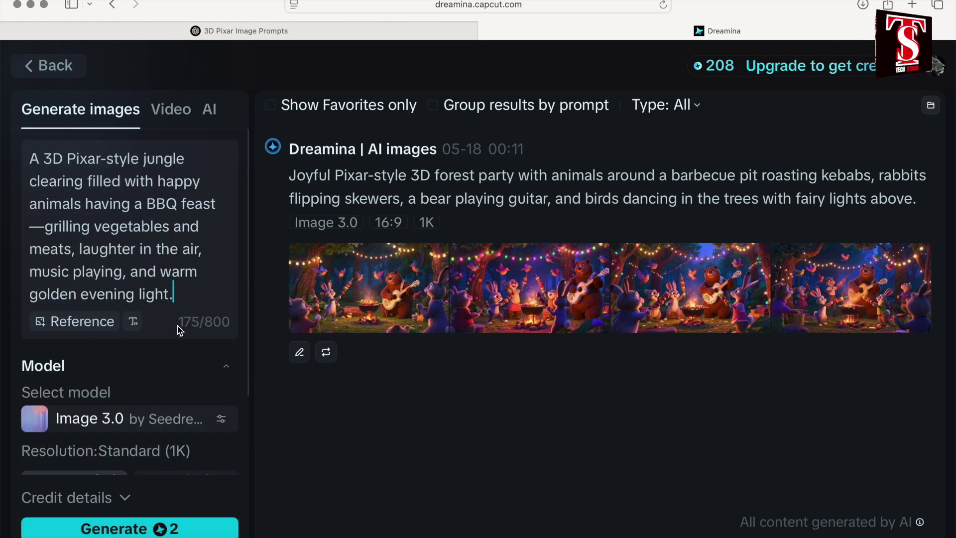
pyautogui.scroll(-2, 165, 390)
pyautogui.scroll(-4, 165, 387)
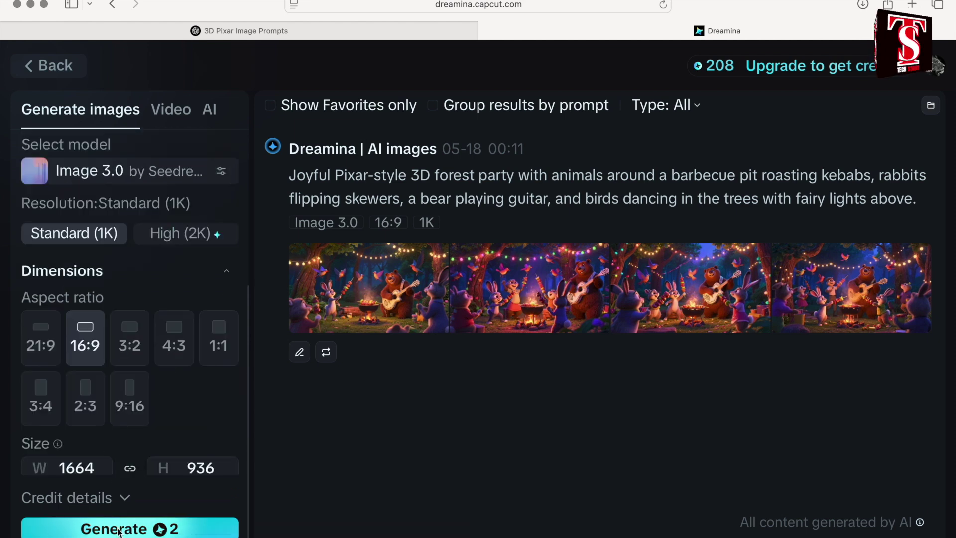
pyautogui.click(119, 529)
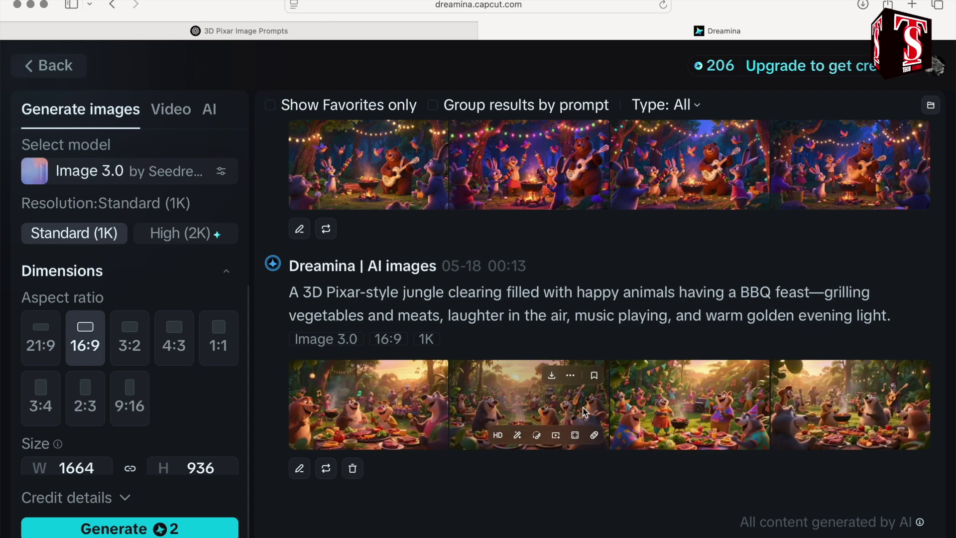
# Step: Download the first, third and fourth generated jungle BBQ images
pyautogui.click(391, 378)
pyautogui.click(712, 375)
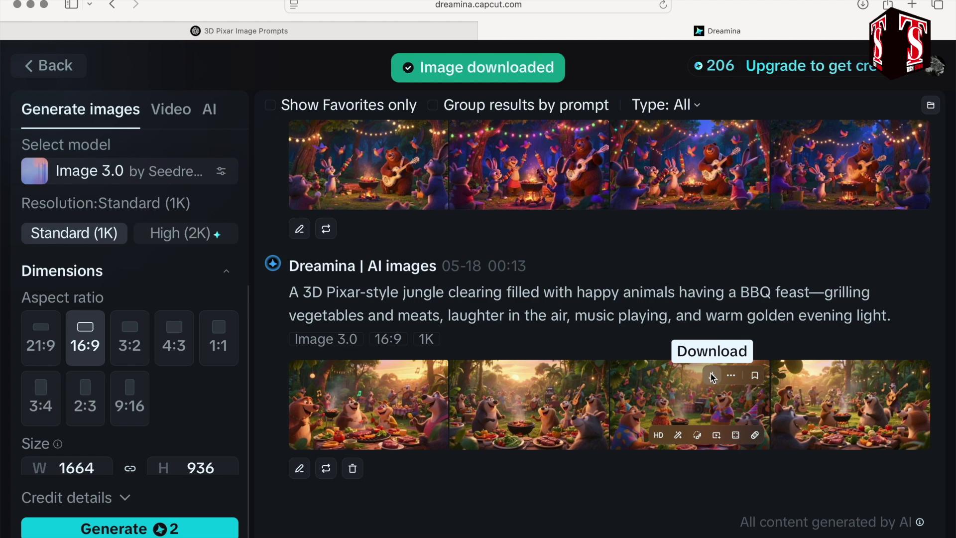
pyautogui.click(712, 376)
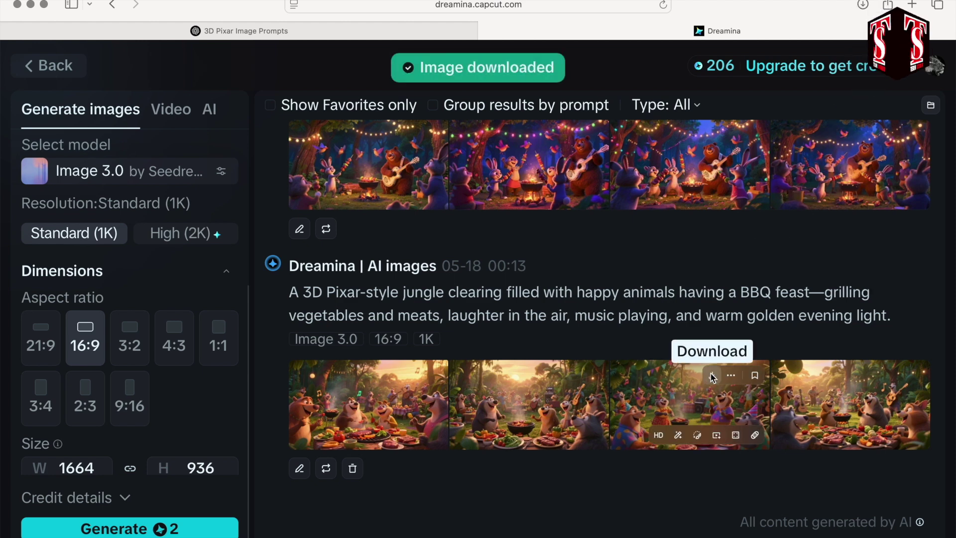
pyautogui.moveTo(847, 374)
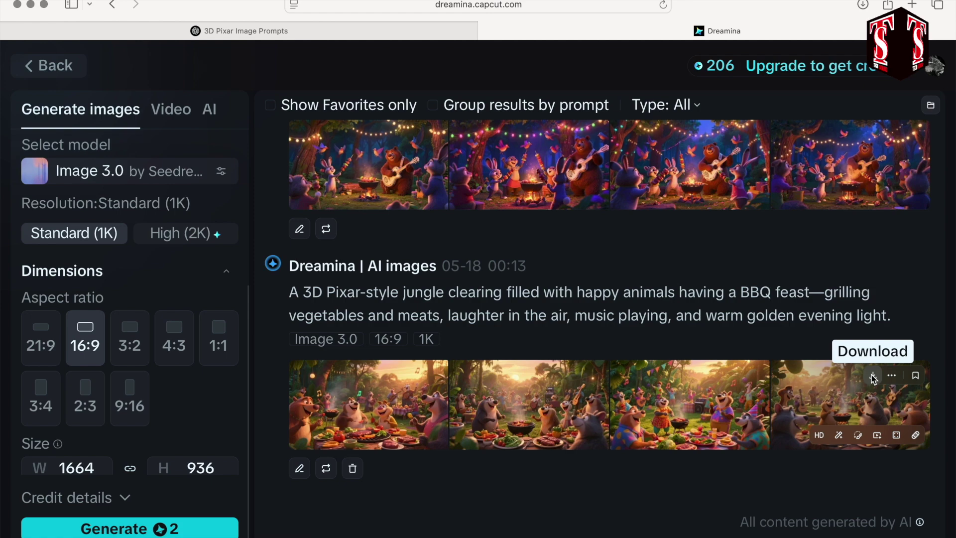
pyautogui.click(874, 377)
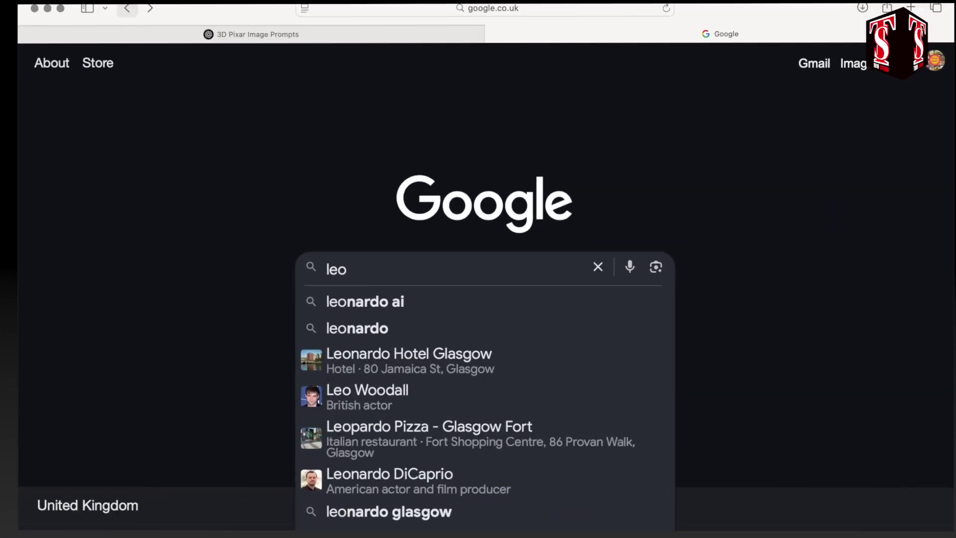
# Step: Search Google for "leonardo ai" and open the Image Creation page of Leonardo.Ai
pyautogui.write('nardo')
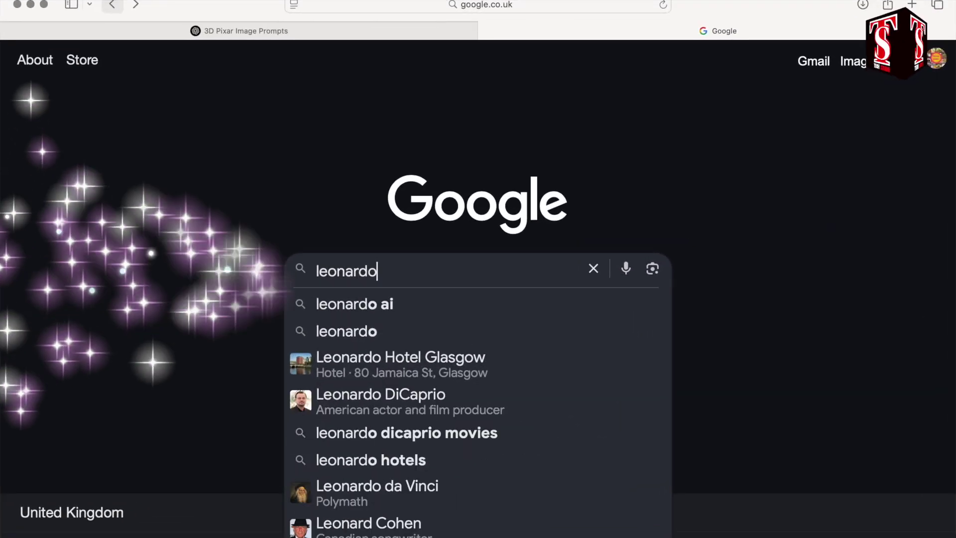
pyautogui.write(' ai')
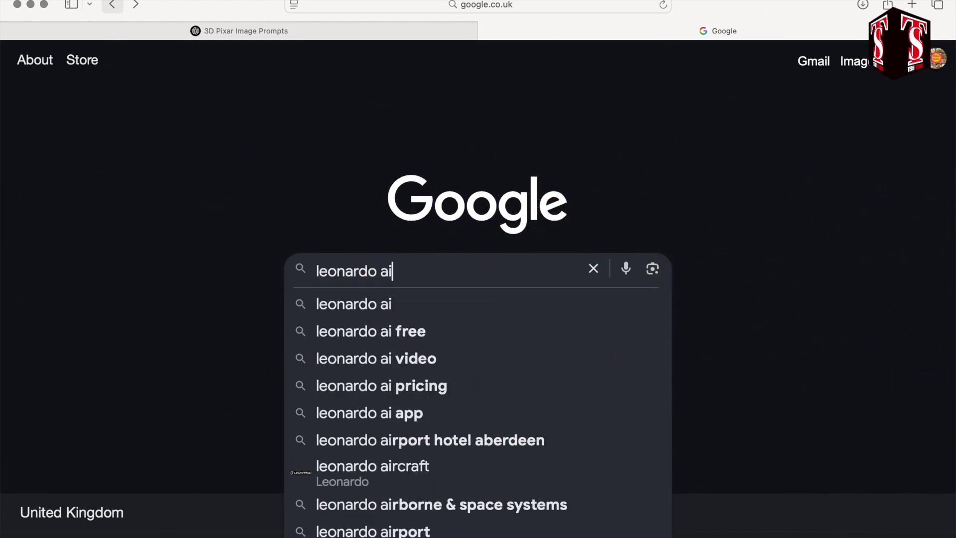
pyautogui.press('Return')
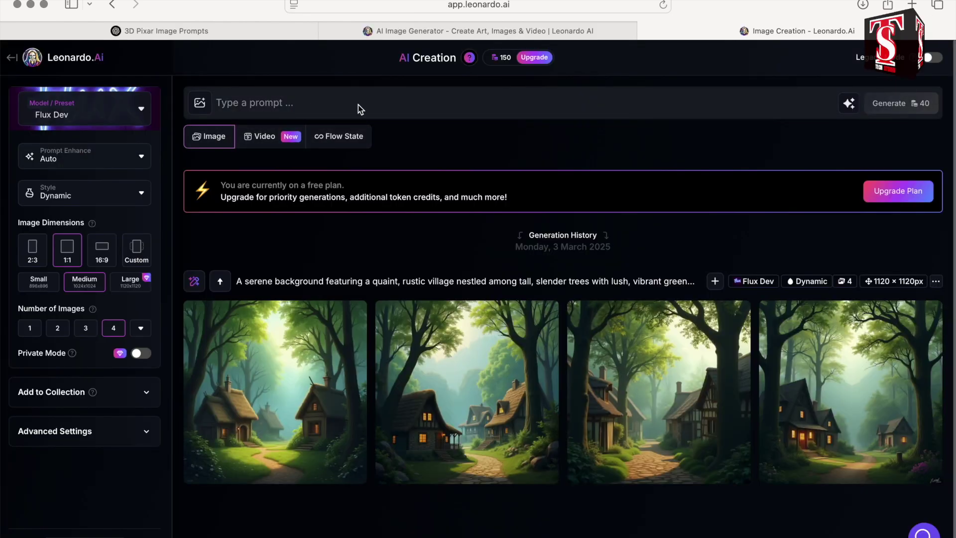
# Step: Generate 16:9 images of a scared, hopeful baby duck stranded in village floodwater, Pixar-style 3D, with half-submerged wooden houses and heavy rain
pyautogui.click(302, 110)
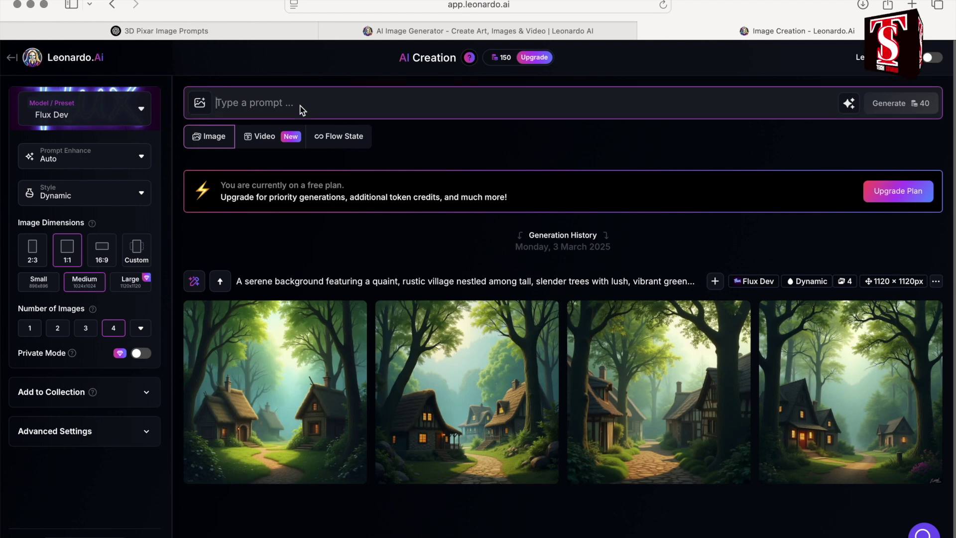
pyautogui.write('A tiny baby duck stands stranded in fast-flowing floodwater in a small rural village, looking scared and hopeful. Pixar-style 3D scene with wooden village houses half-submerged, trees swaying in heavy rain, water rushing through narrow streets.')
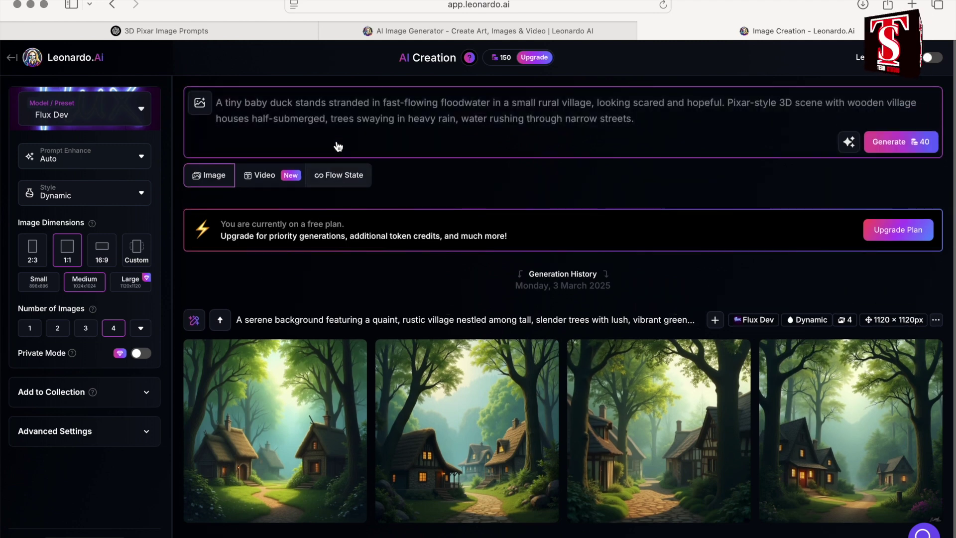
pyautogui.click(105, 252)
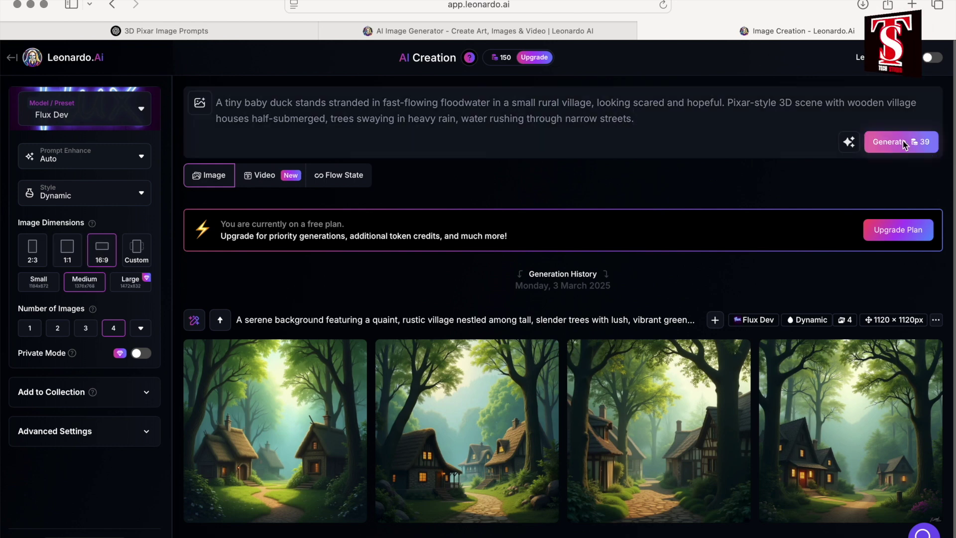
pyautogui.click(902, 143)
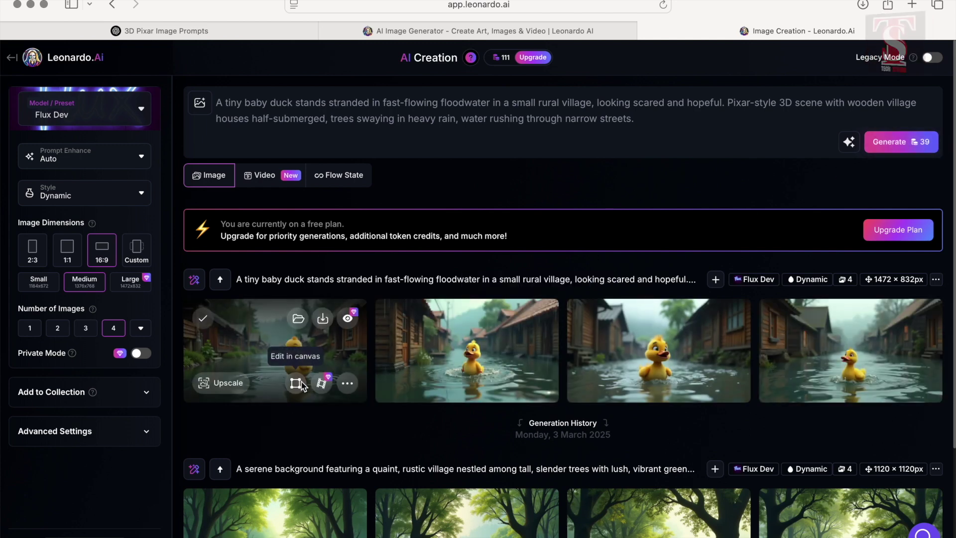
pyautogui.moveTo(407, 395)
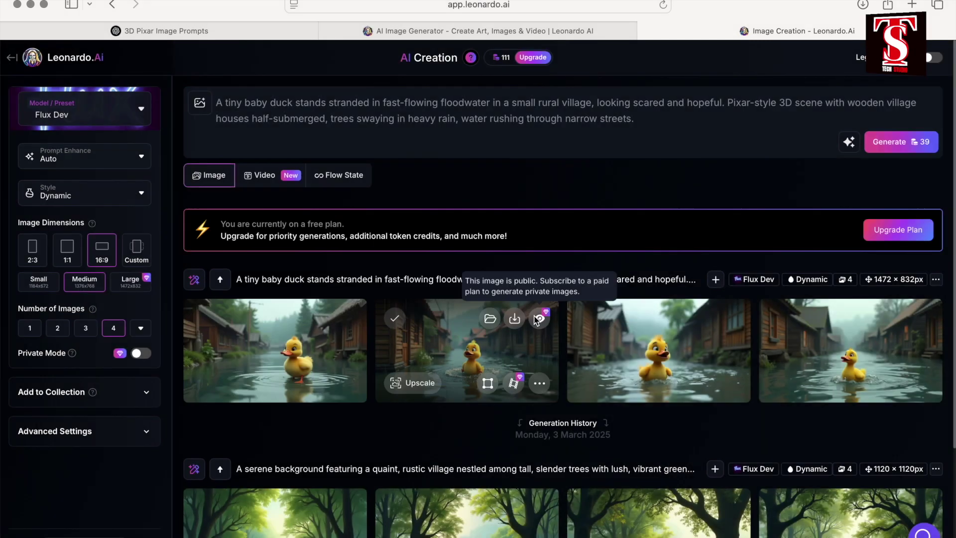
# Step: Replace the prompt with a cinematic 3D Pixar-style baby duck on floating debris in a flooded village with distant villagers, and generate the images
pyautogui.moveTo(636, 120); pyautogui.dragTo(212, 106)
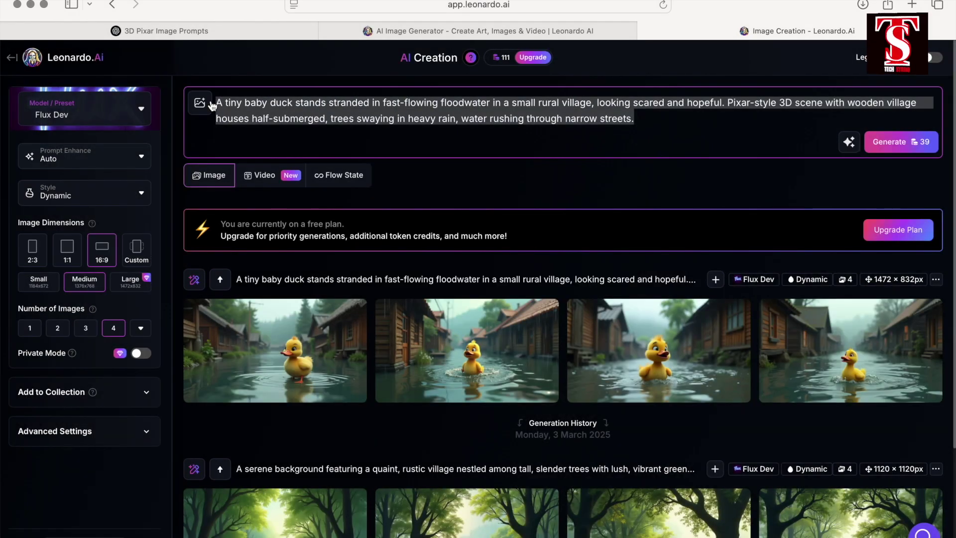
pyautogui.write('Cinematic 3D Pixar-style shot of a baby duck sitting on floating debris during a flash flood, surrounded by flooded village streets, fallen trees, and villagers in the distance calling for help.')
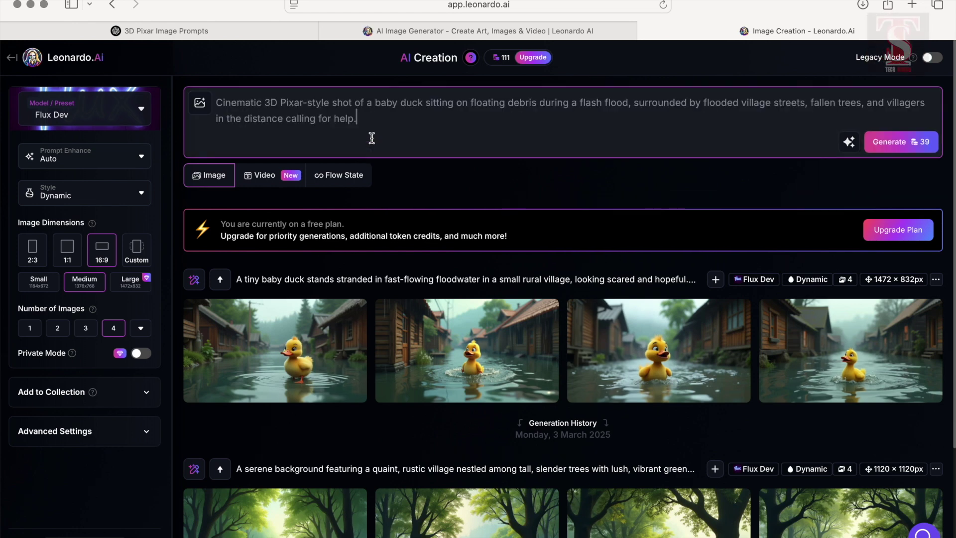
pyautogui.click(911, 145)
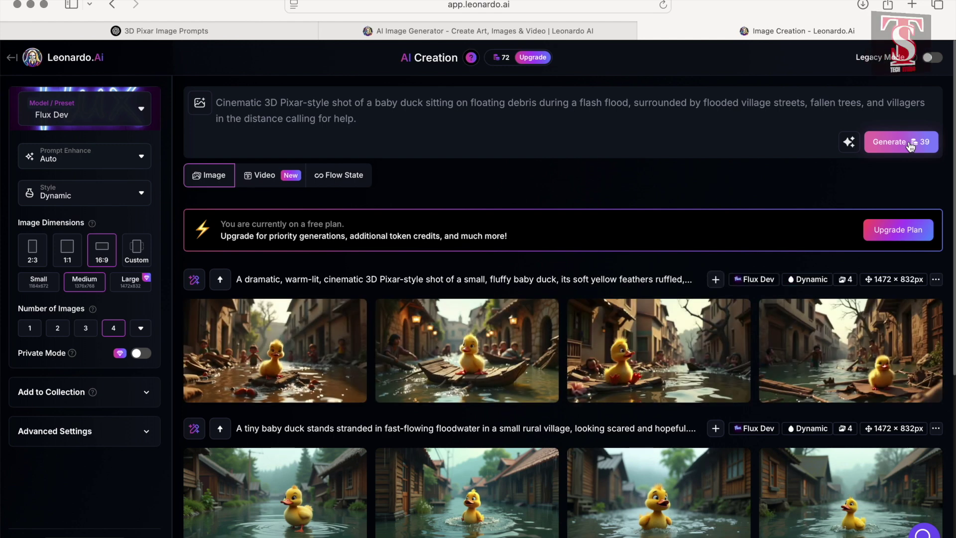
# Step: Examine the generated baby duck flood images from both prompts at a larger page zoom
pyautogui.moveTo(356, 363)
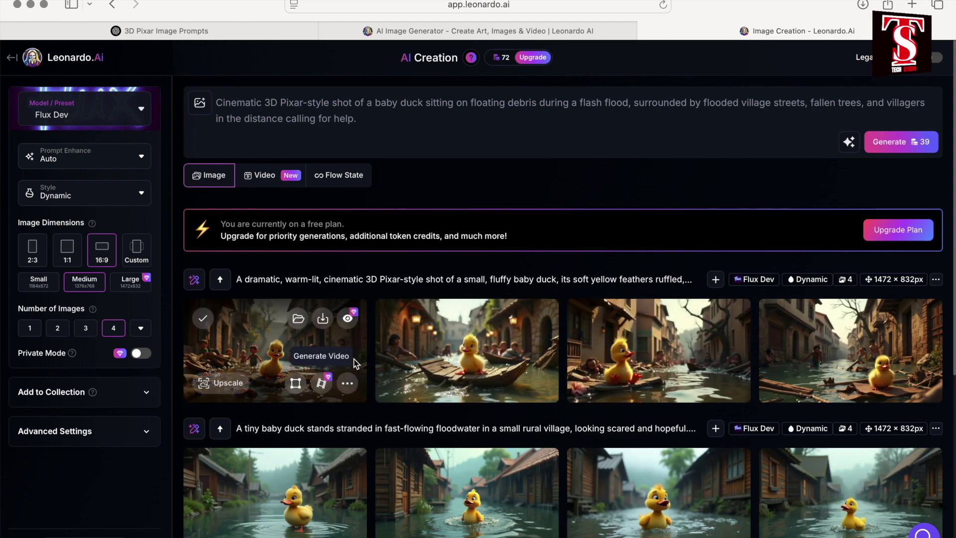
pyautogui.press('super+plus')
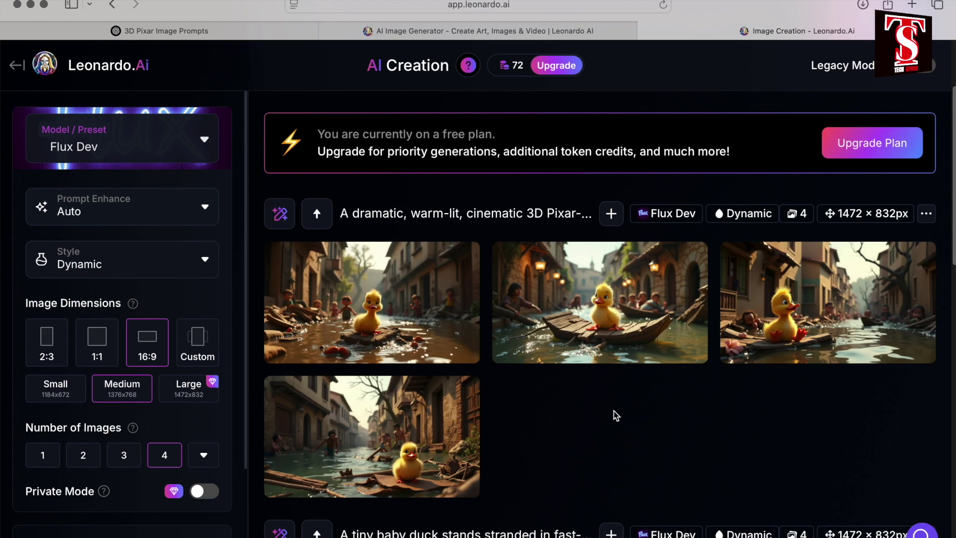
pyautogui.press('super+minus')
pyautogui.scroll(3, 617, 415)
pyautogui.scroll(2, 616, 416)
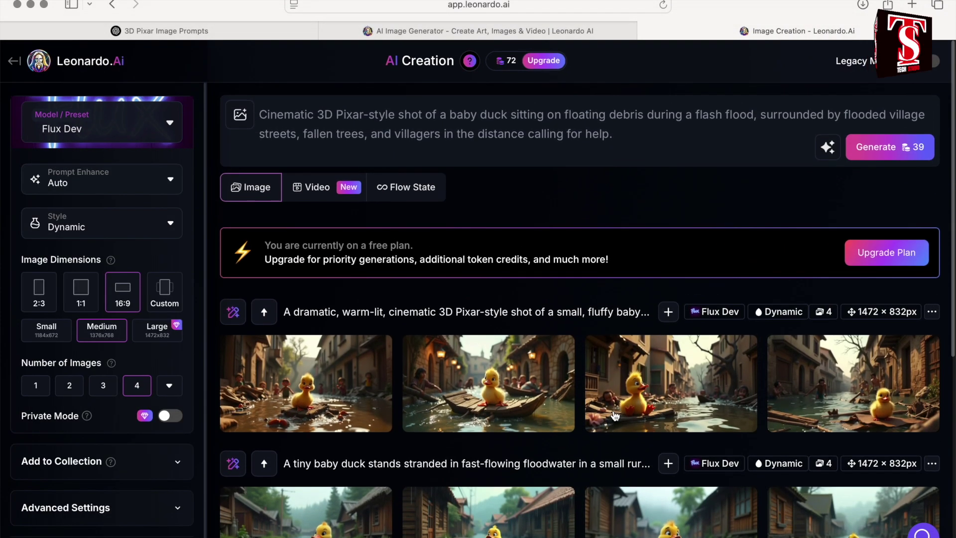
pyautogui.scroll(-4, 616, 415)
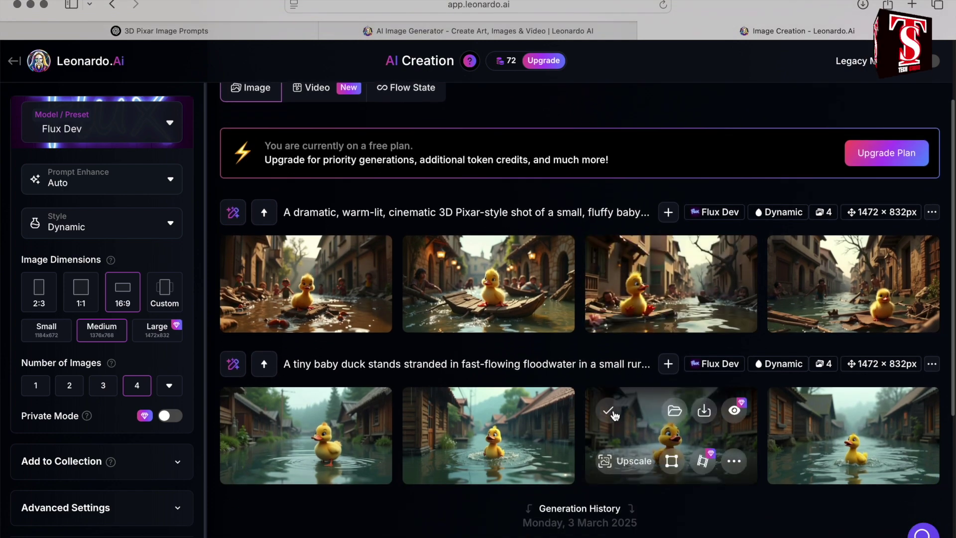
pyautogui.scroll(-5, 615, 416)
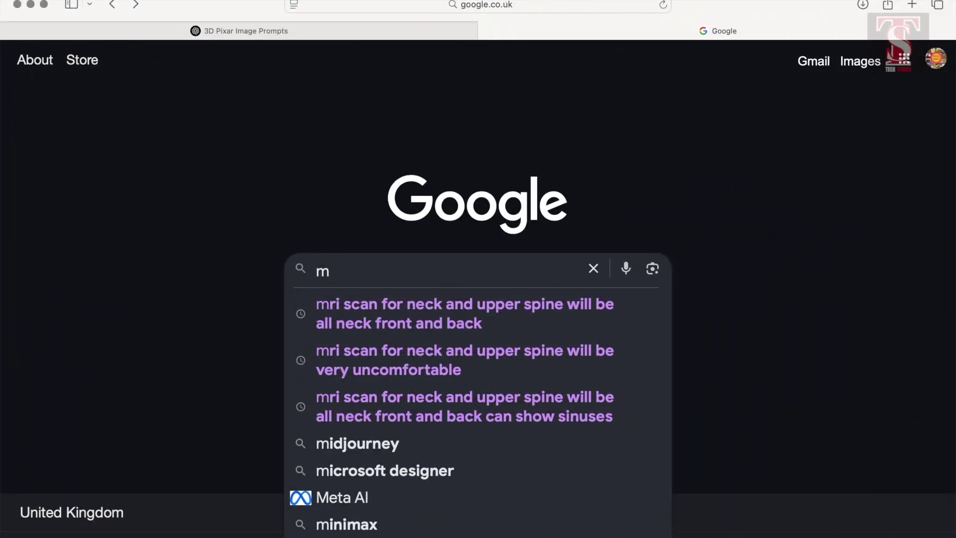
# Step: Search Google for "meta ai" and open the Meta AI site
pyautogui.write('e')
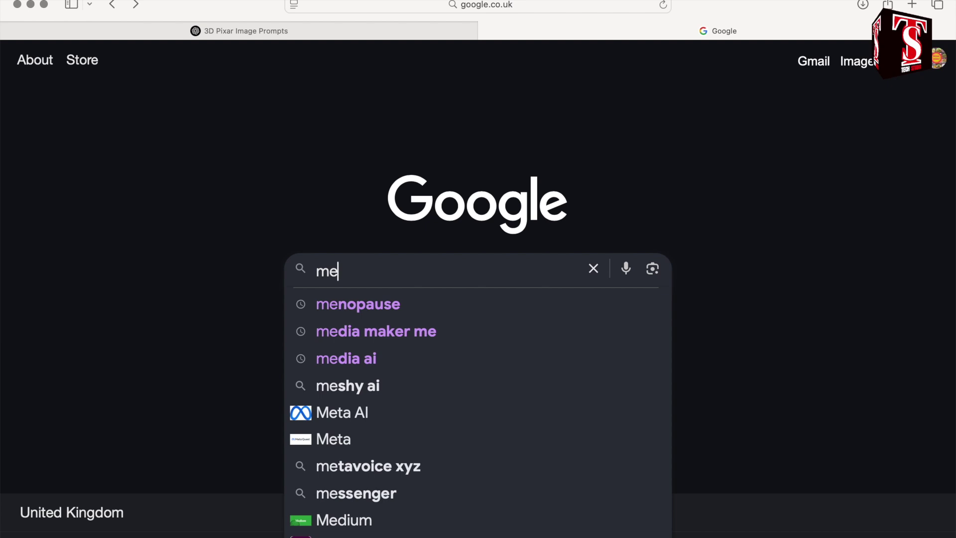
pyautogui.write('ta ')
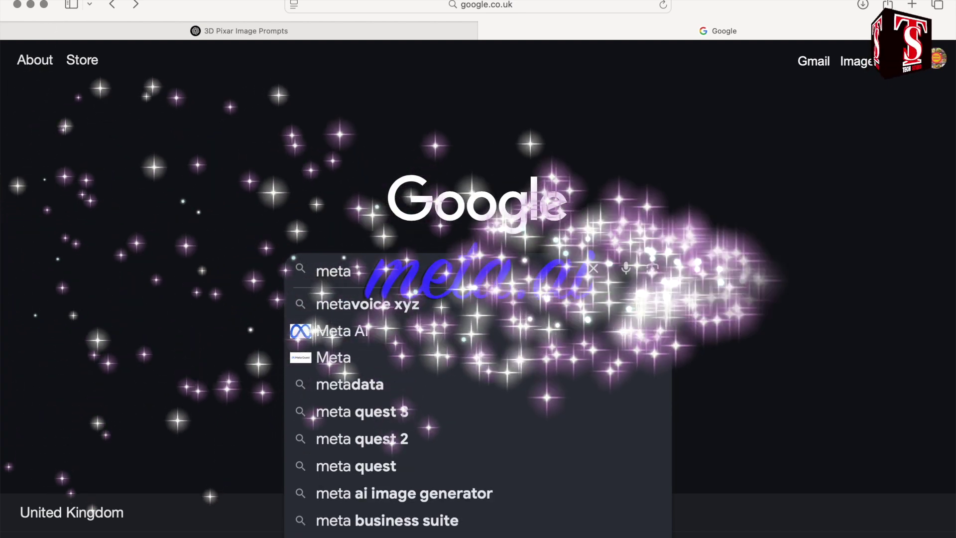
pyautogui.write('ai')
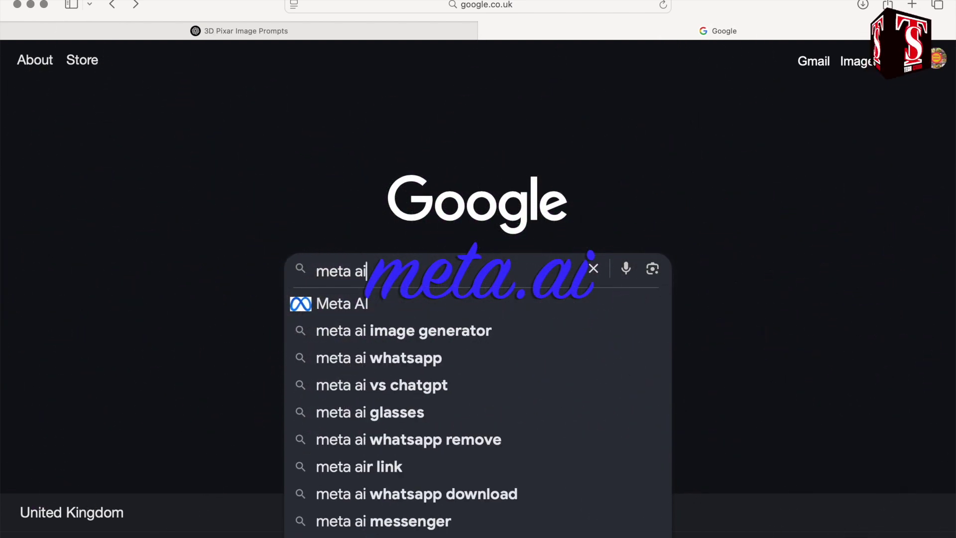
pyautogui.press('Return')
pyautogui.keyDown('super'); pyautogui.click(164, 199); pyautogui.keyUp('super')
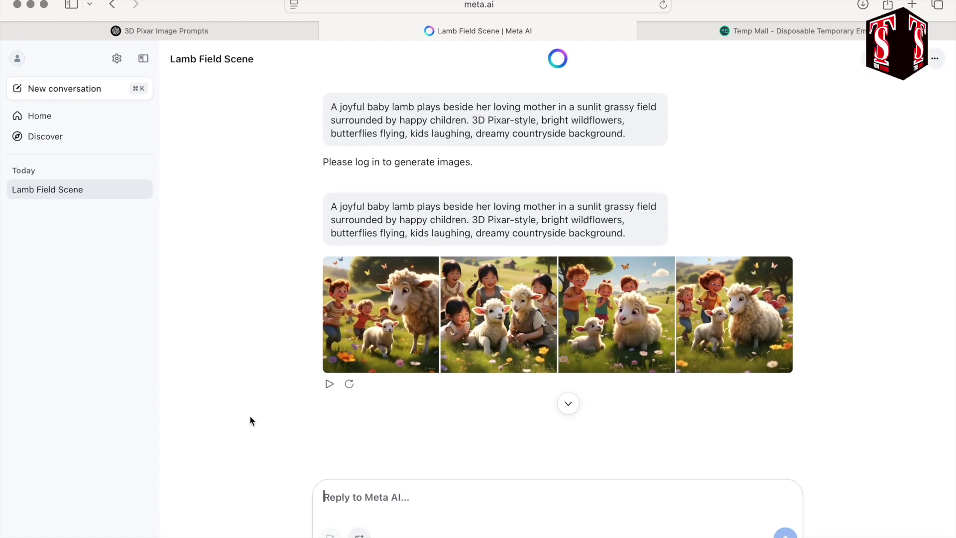
# Step: Open the generated lamb field images and download all four, allowing downloads from meta.ai
pyautogui.scroll(1, 458, 431)
pyautogui.click(493, 344)
pyautogui.click(586, 104)
pyautogui.click(596, 319)
pyautogui.click(404, 104)
pyautogui.click(594, 319)
pyautogui.click(585, 285)
pyautogui.click(593, 318)
pyautogui.click(404, 285)
pyautogui.click(593, 319)
pyautogui.scroll(-1, 653, 365)
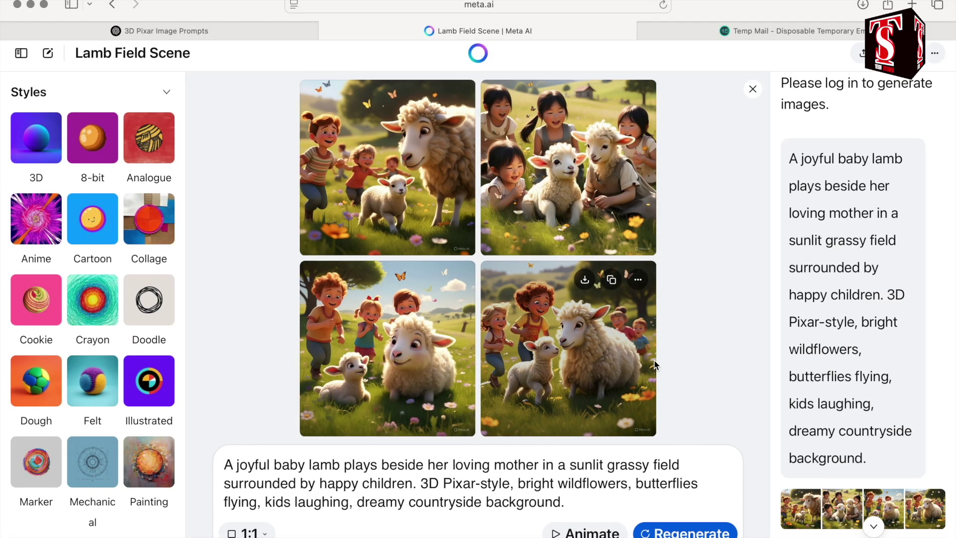
pyautogui.scroll(1, 650, 373)
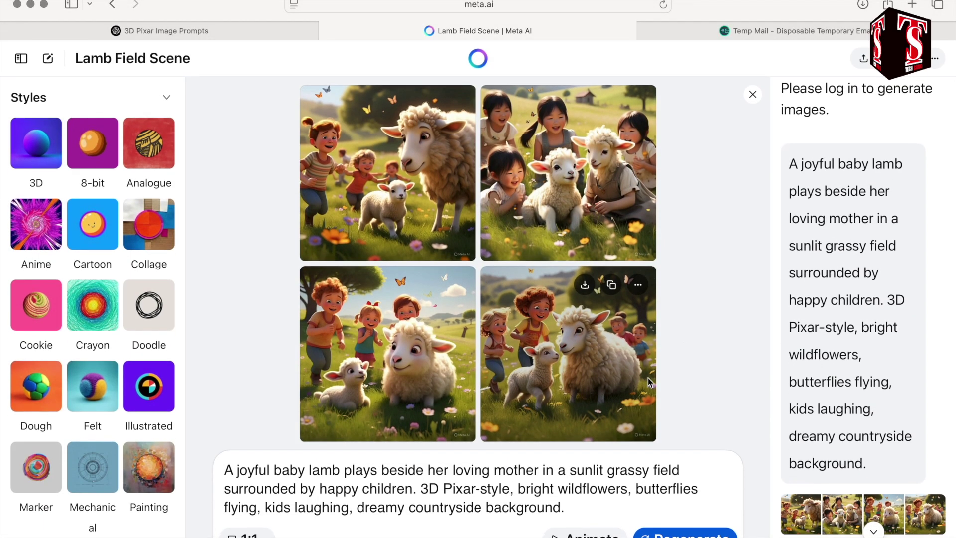
# Step: Replace the prompt with a Pixar-style lush meadow, a baby lamb leaping around her mother and kids with balloons, and generate the images
pyautogui.tripleClick(570, 515)
pyautogui.press('BackSpace')
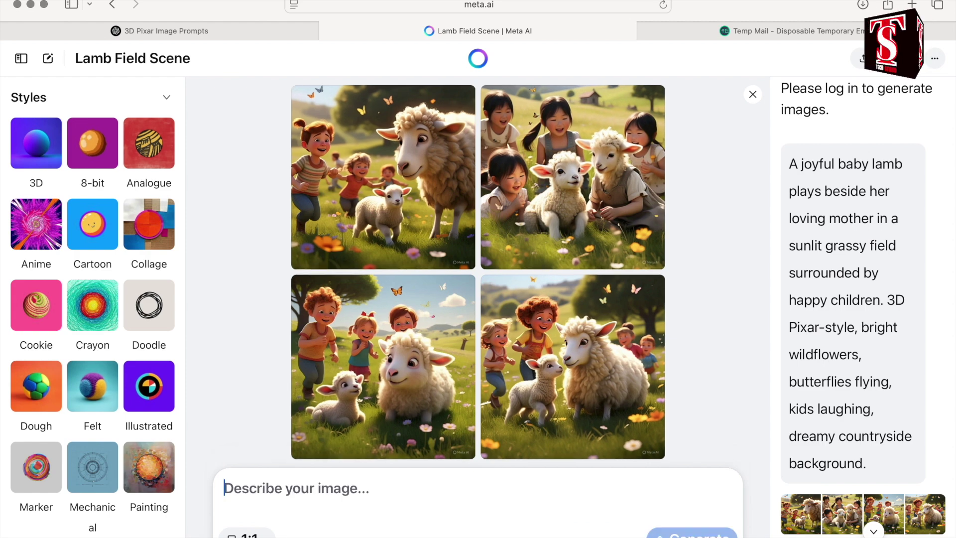
pyautogui.write('Pixar-style wide angle of a lush green meadow where a fluffy baby lamb leaps around her mother while kids play with balloons and giggle in the background, sun shining through light clouds.')
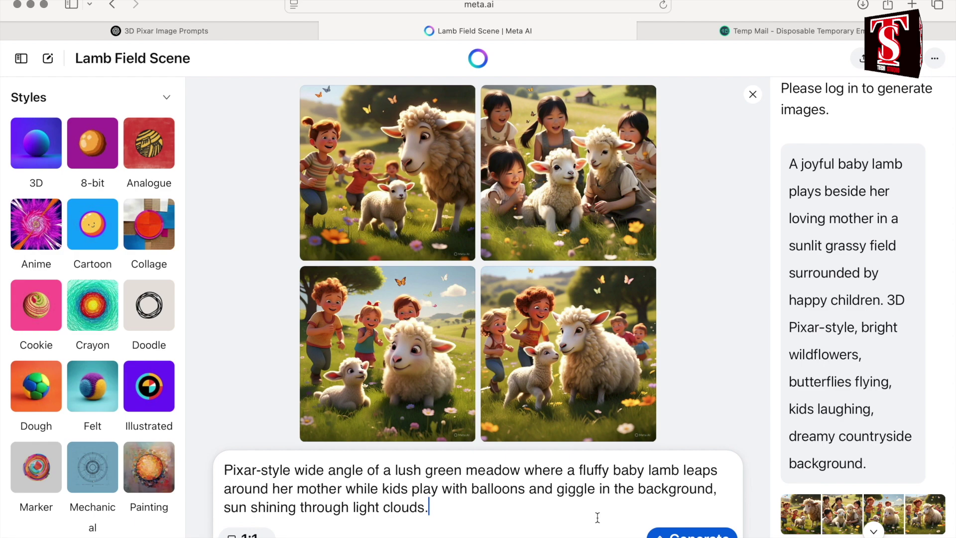
pyautogui.click(705, 532)
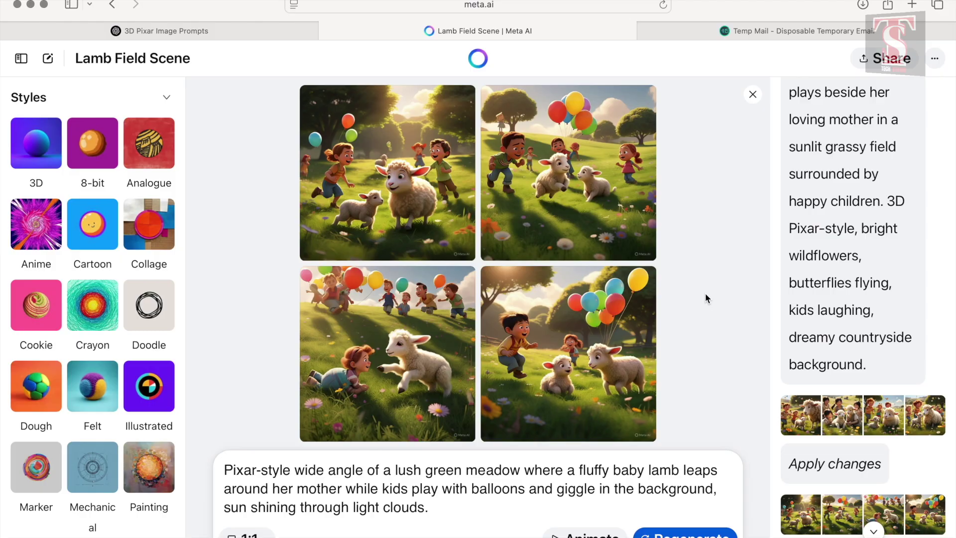
# Step: Download the first three generated meadow images with balloons, allowing the downloads from meta.ai
pyautogui.click(582, 104)
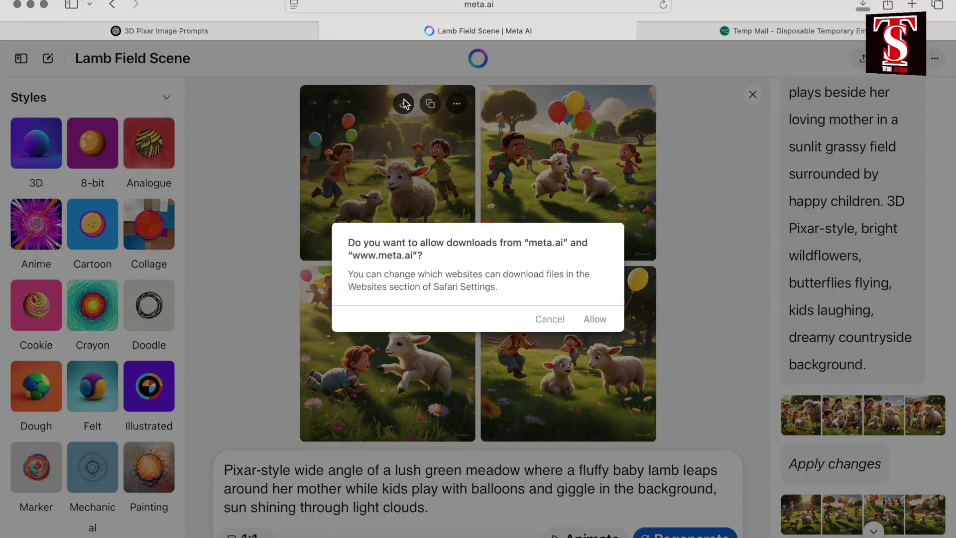
pyautogui.click(595, 319)
pyautogui.click(401, 279)
pyautogui.click(595, 318)
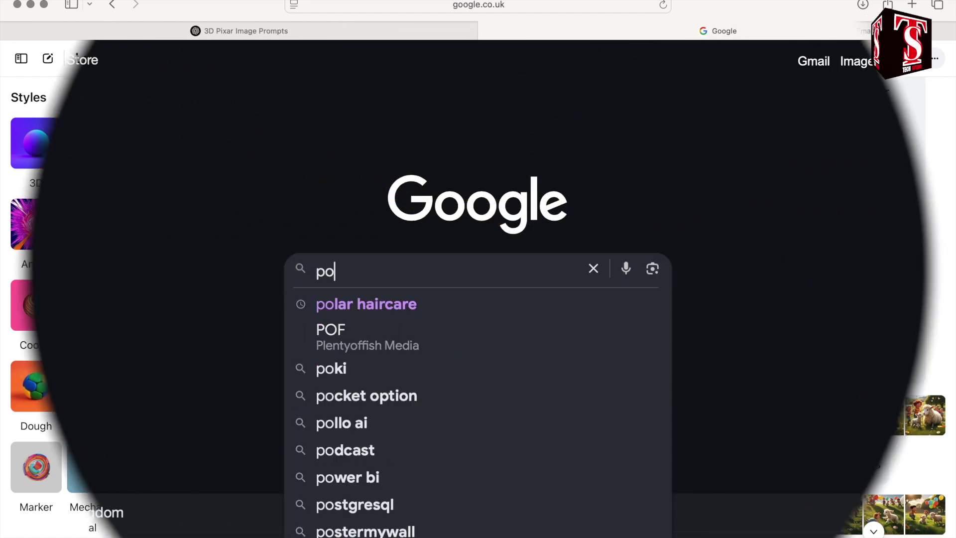
# Step: Search Google for "piclumen ai", open the PicLumen site and go to its image creation page
pyautogui.press('BackSpace')
pyautogui.write('iclu')
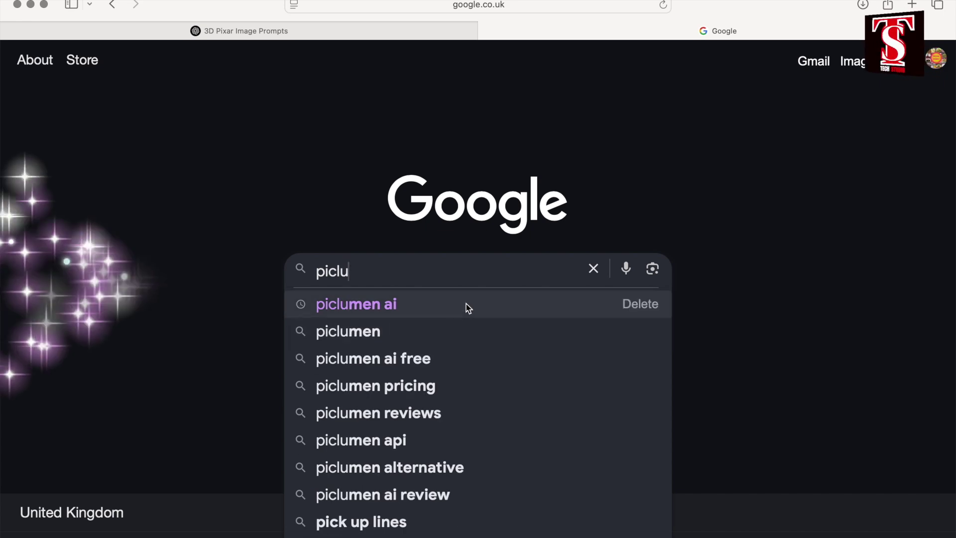
pyautogui.click(468, 306)
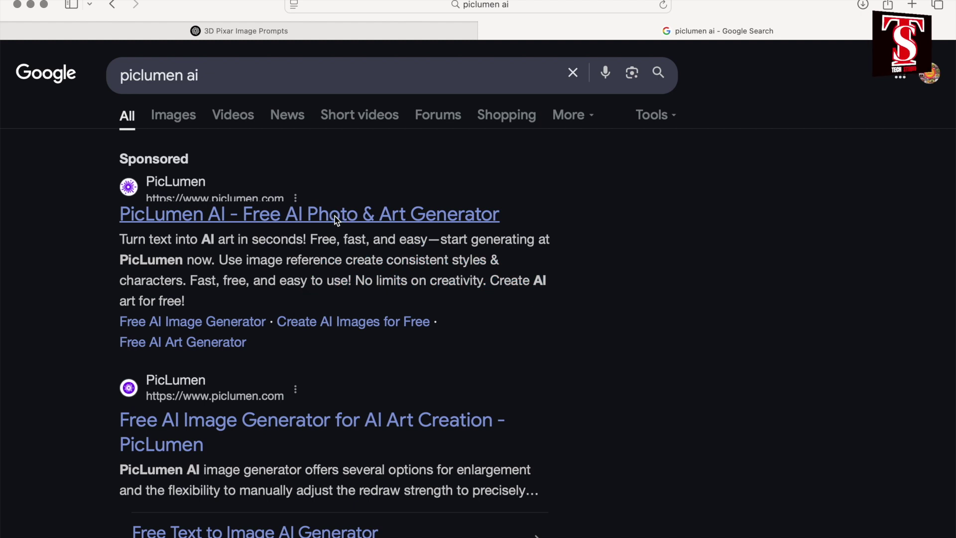
pyautogui.click(335, 216)
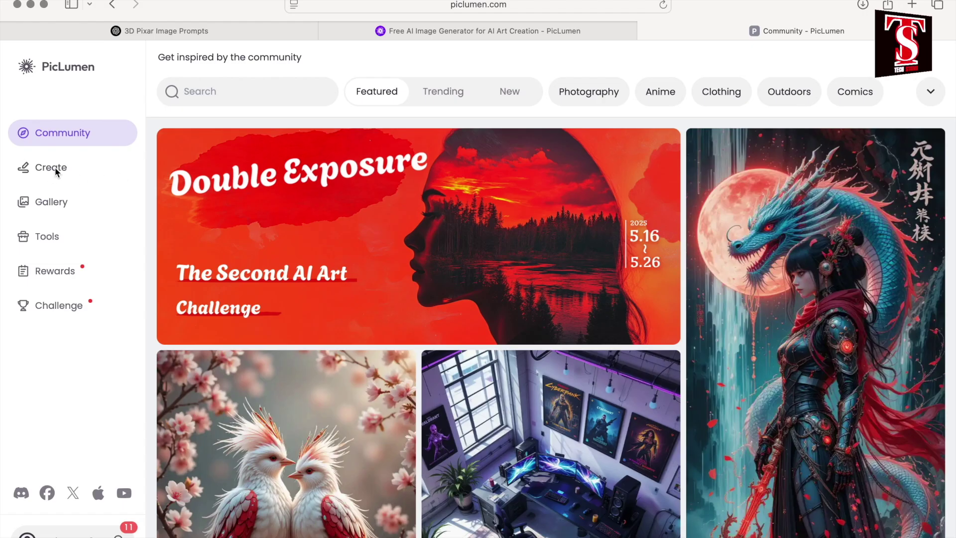
pyautogui.click(54, 167)
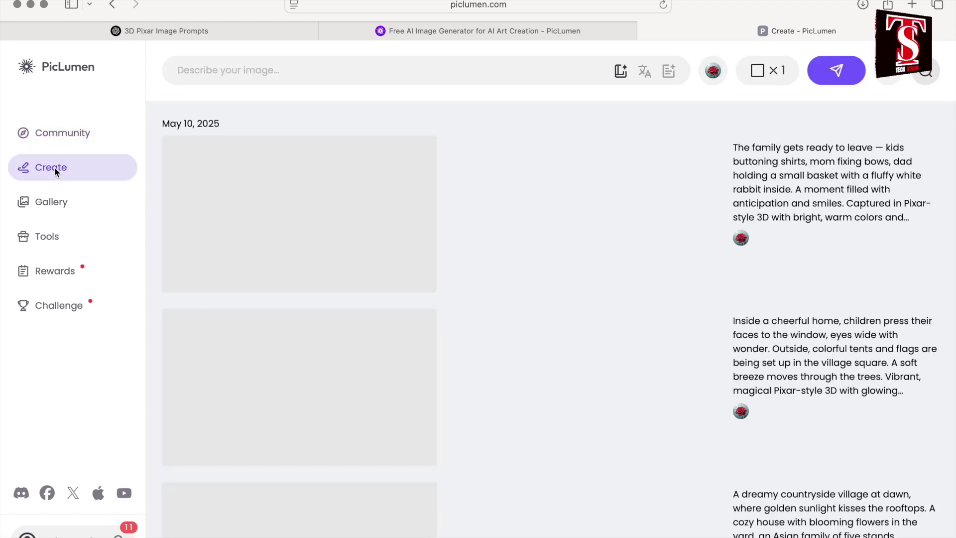
# Step: Generate a 16:9 Pixar-style 3D image of adventurous people climbing a gigantic orange, banana and watermelon like hills, with whimsical lighting and playful energy
pyautogui.click(380, 74)
pyautogui.write('Adventurous people climbing gigantic fruits like hills—an enormous orange, banana, and watermelon dominate the landscape, Pixar-style 3D with whimsical lighting and playful energy.')
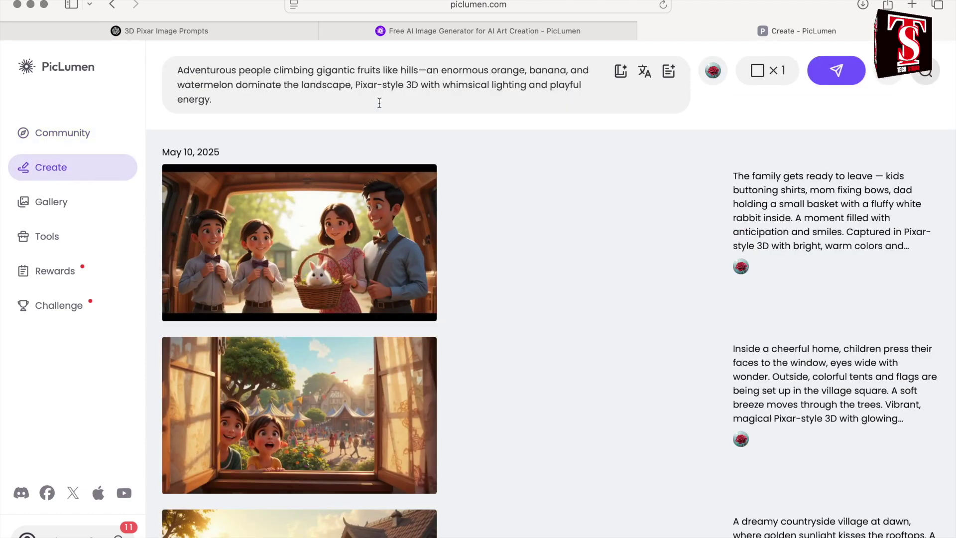
pyautogui.click(770, 71)
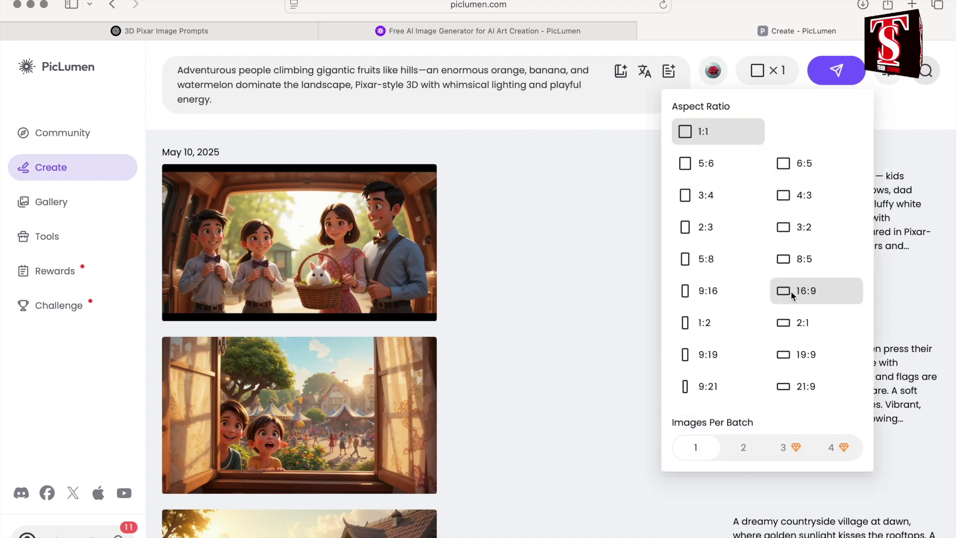
pyautogui.click(831, 294)
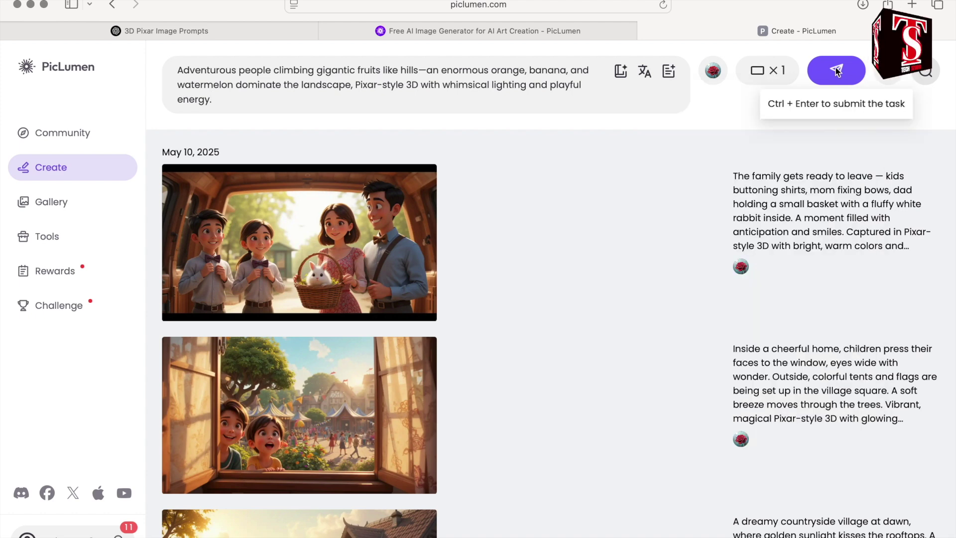
pyautogui.click(837, 71)
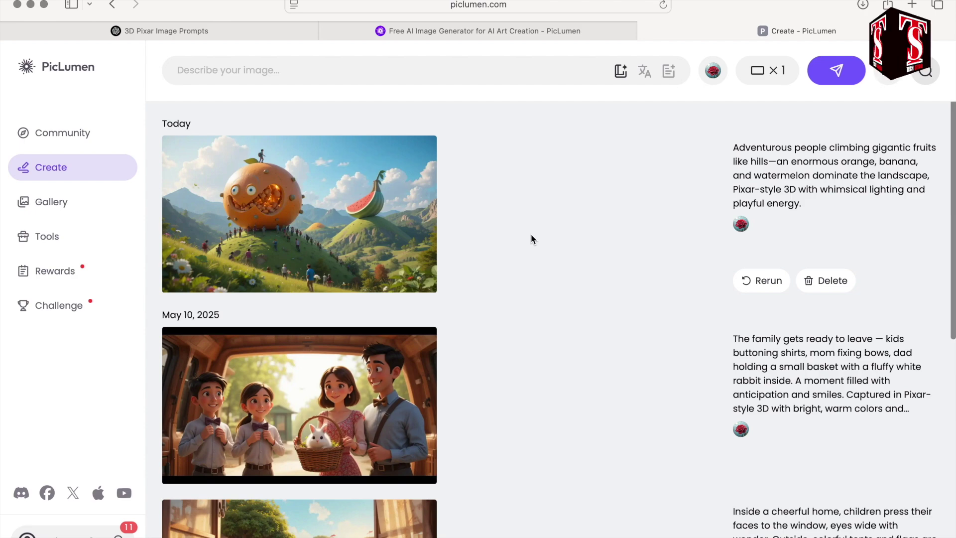
# Step: Download the generated giant fruit hills image, allowing downloads on piclumen.com, and reopen the creation page in a new tab
pyautogui.click(688, 388)
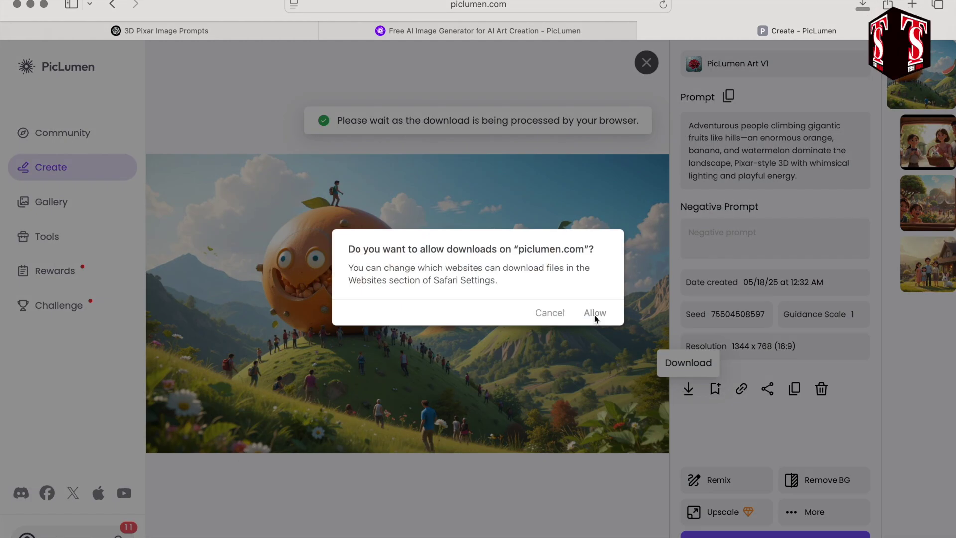
pyautogui.click(595, 314)
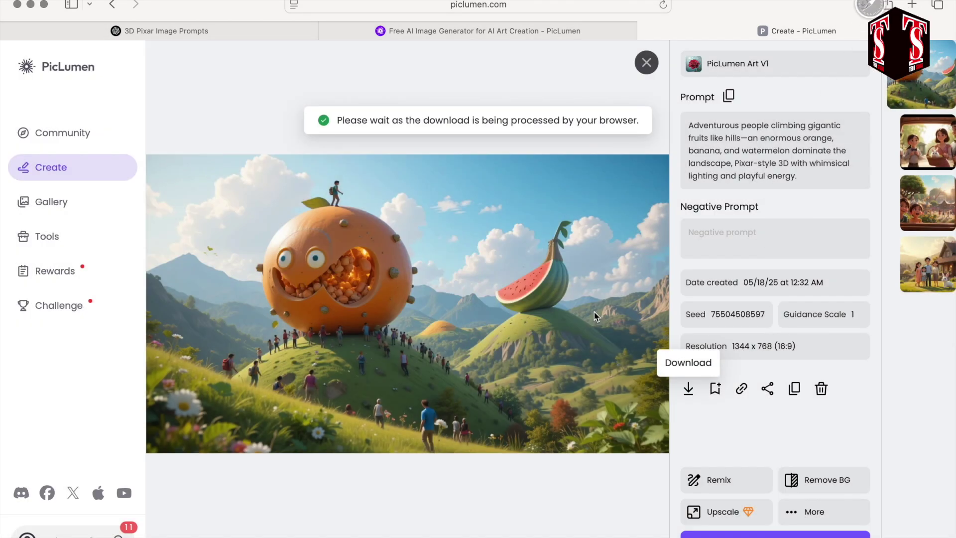
pyautogui.click(301, 47)
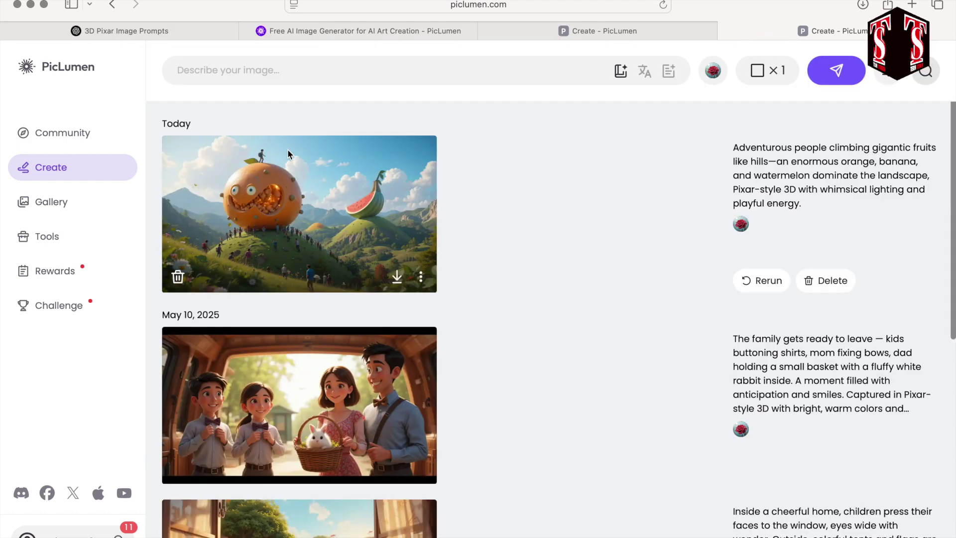
# Step: Generate a 16:9 Pixar-style 3D fantasy image of tiny climbers scaling a massive strawberry with ropes and gear, amid huge fruits on picnic-blanket terrain
pyautogui.click(291, 71)
pyautogui.write('Pixar-style 3D fantasy scene of tiny climbers scaling a massive strawberry like a mountain, with ropes and gear, surrounded by other huge fruits on a colorful picnic blanket terrain.')
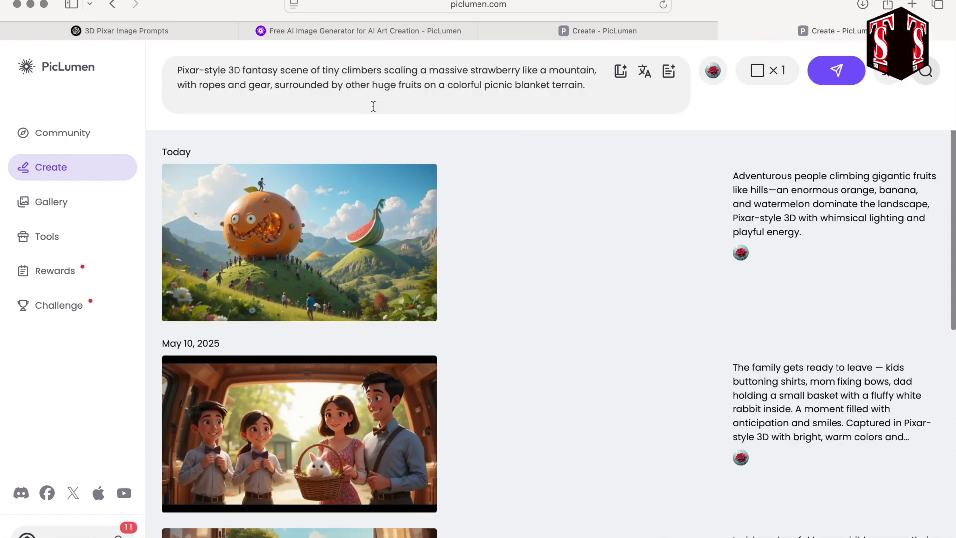
pyautogui.click(836, 72)
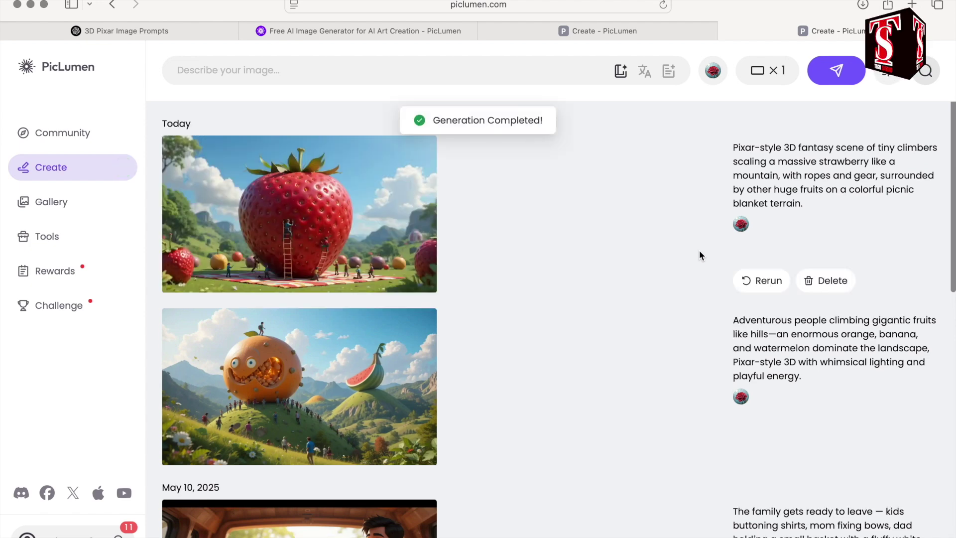
# Step: Open the generated giant strawberry image at full size and download it
pyautogui.click(414, 269)
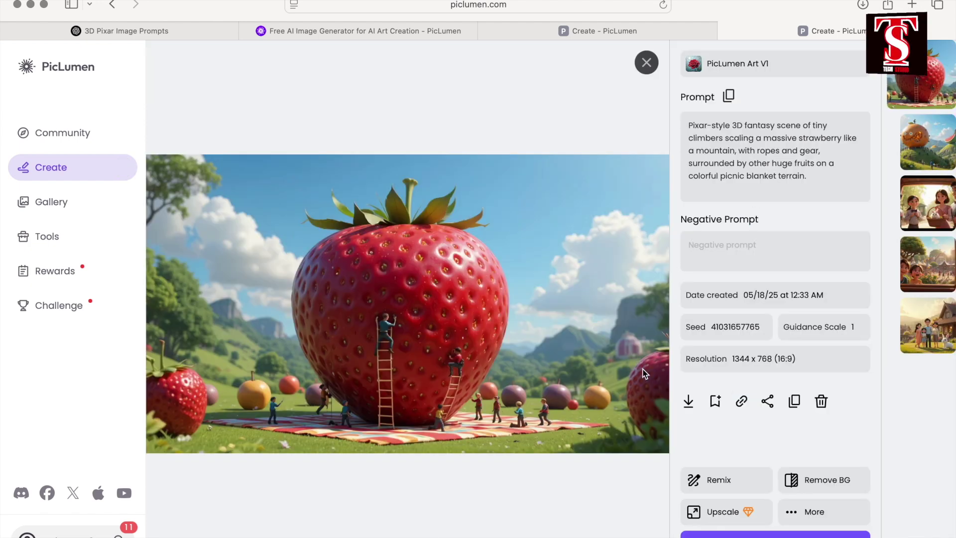
pyautogui.click(689, 403)
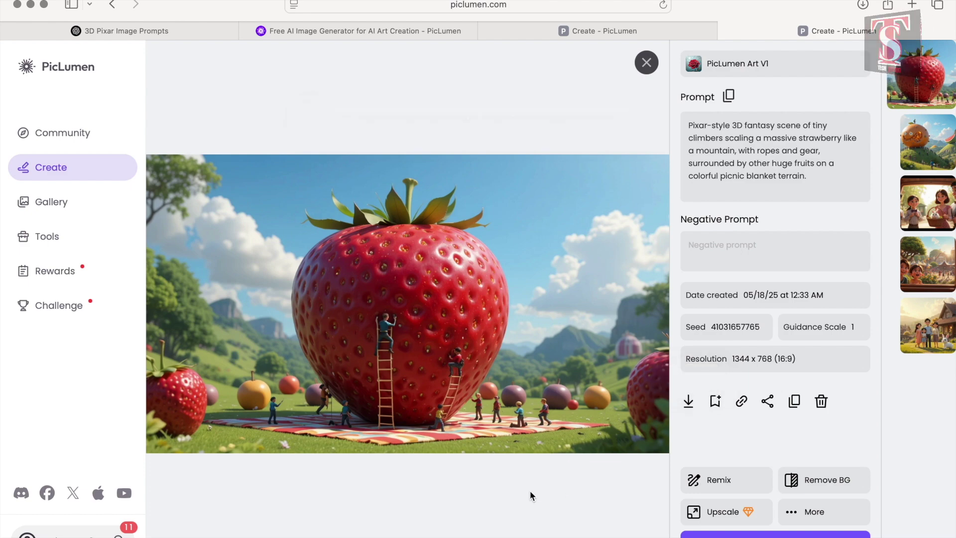
pyautogui.press('Left')
pyautogui.press('Left')
pyautogui.press('Left')
pyautogui.press('Left')
pyautogui.press('Left')
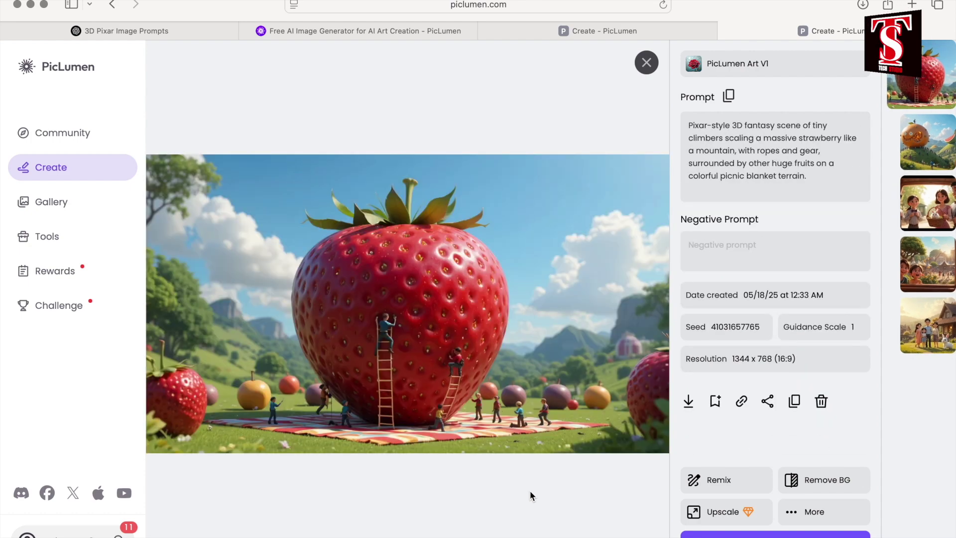
# Step: Look through the earlier creations in the full-size viewer, from the giant strawberry back to the countryside family image
pyautogui.press('Right')
pyautogui.press('Right')
pyautogui.press('Right')
pyautogui.press('Right')
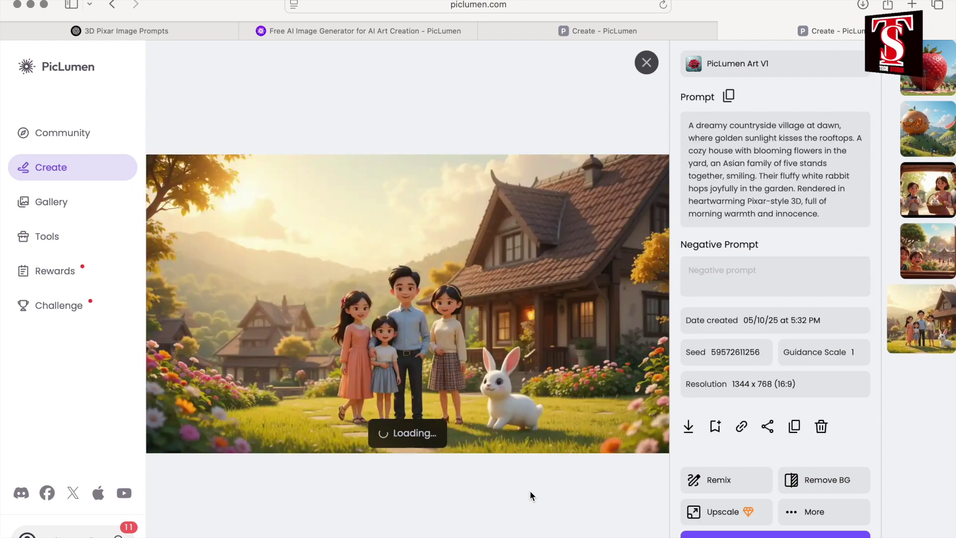
pyautogui.press('Right')
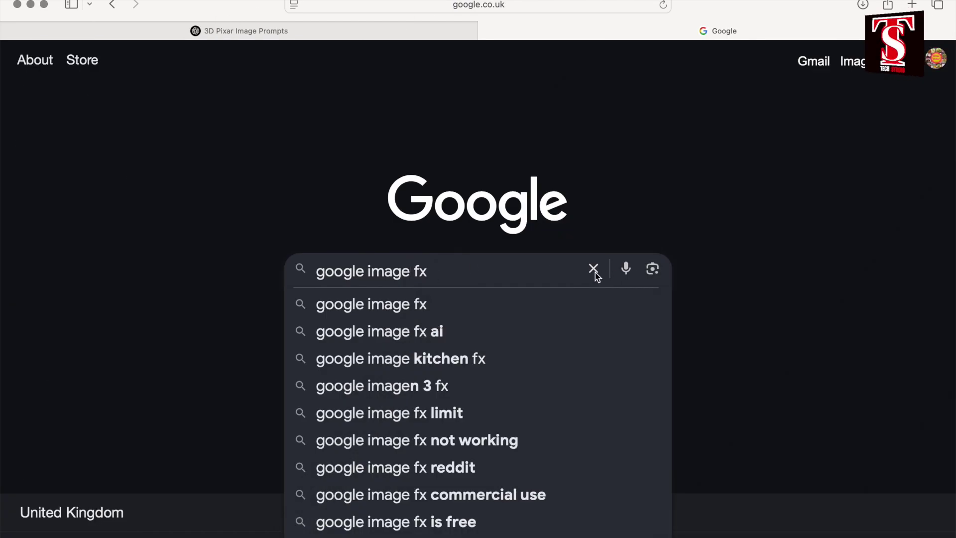
# Step: Open Google's ImageFX on labs.google/fx, generate an image from a random suggested prompt and download it, allowing downloads on labs.google
pyautogui.click(445, 333)
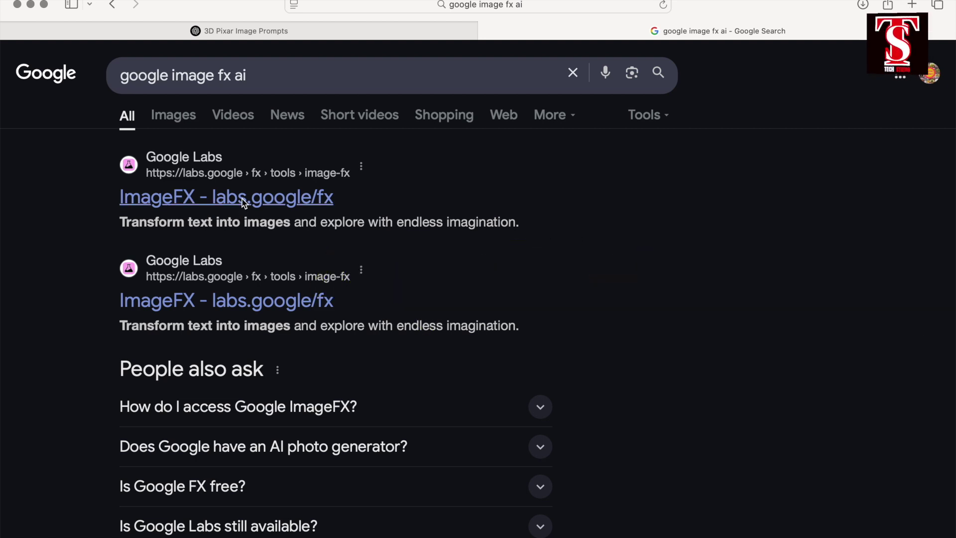
pyautogui.click(245, 202)
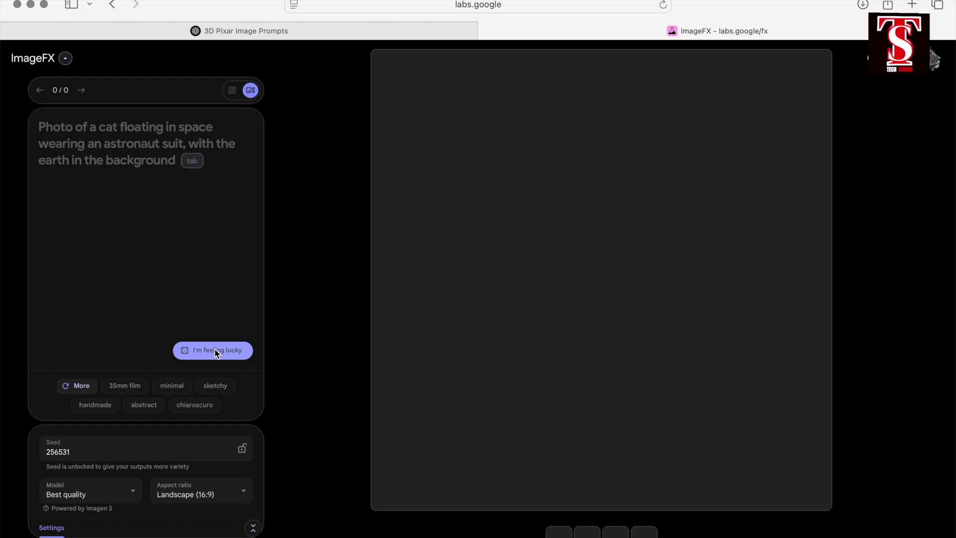
pyautogui.click(215, 350)
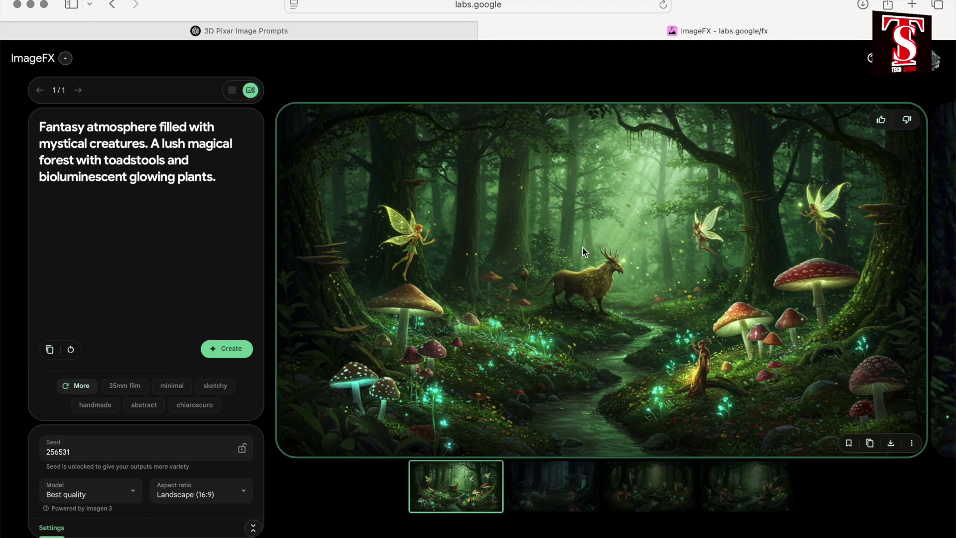
pyautogui.click(891, 443)
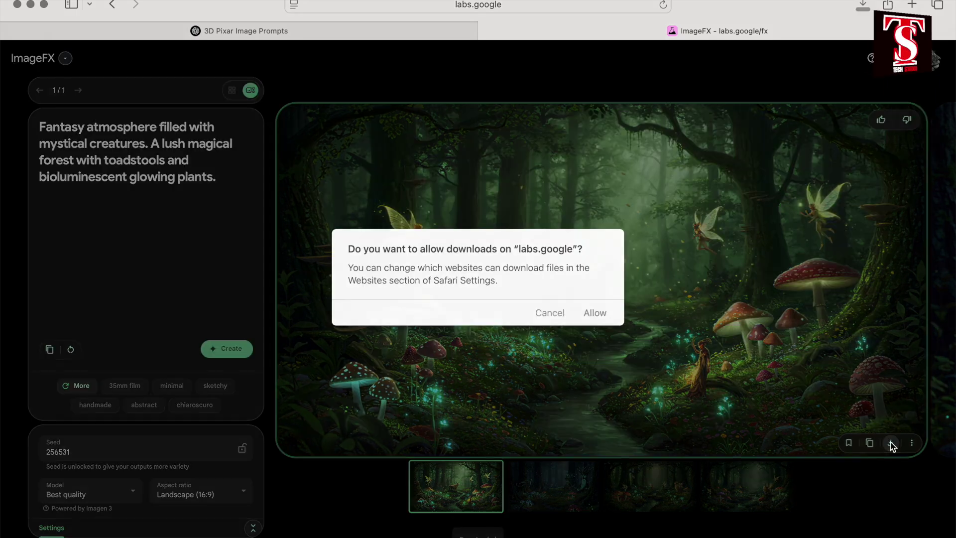
pyautogui.click(596, 314)
# Step: Generate a 16:9 Pixar-style 3D image of a joyful rabbit pilot soaring over a miniature world of cars and markets, and view its variants
pyautogui.moveTo(217, 177); pyautogui.dragTo(26, 106)
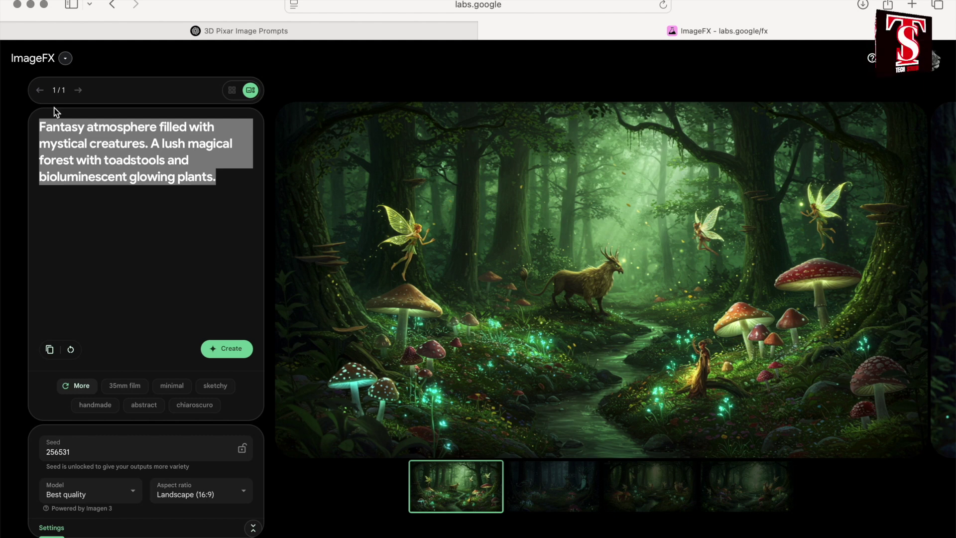
pyautogui.write('Pixar-style 3D rabbit pilot soaring through the clouds, looking down at a colorful miniature world with moving cars and people shopping in markets—joyful expression on his face as he navigates.')
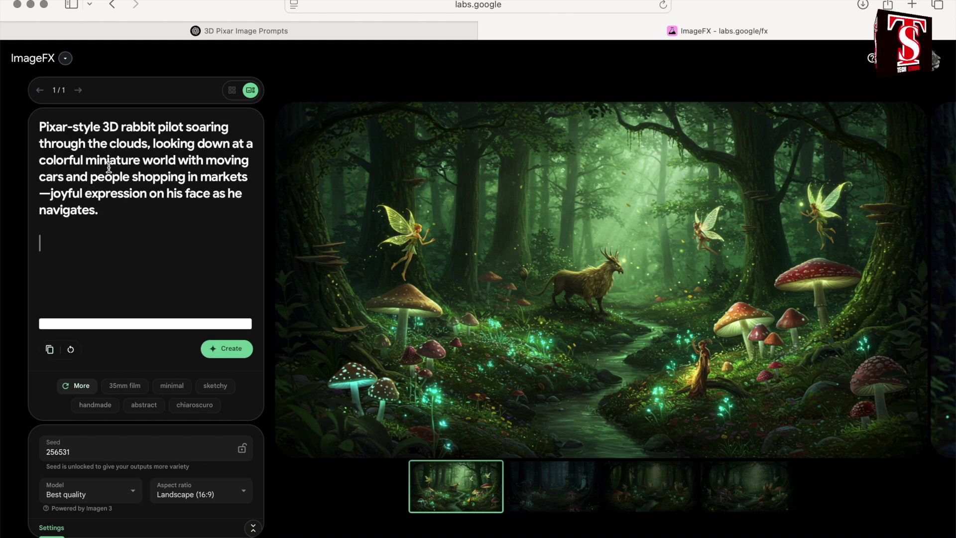
pyautogui.click(230, 350)
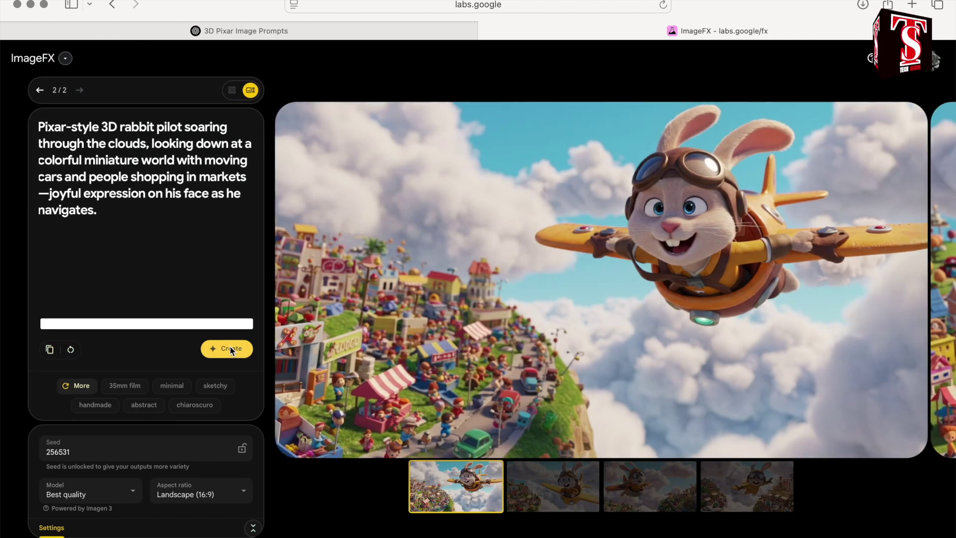
pyautogui.hscroll(3, 880, 450)
pyautogui.hscroll(3, 892, 446)
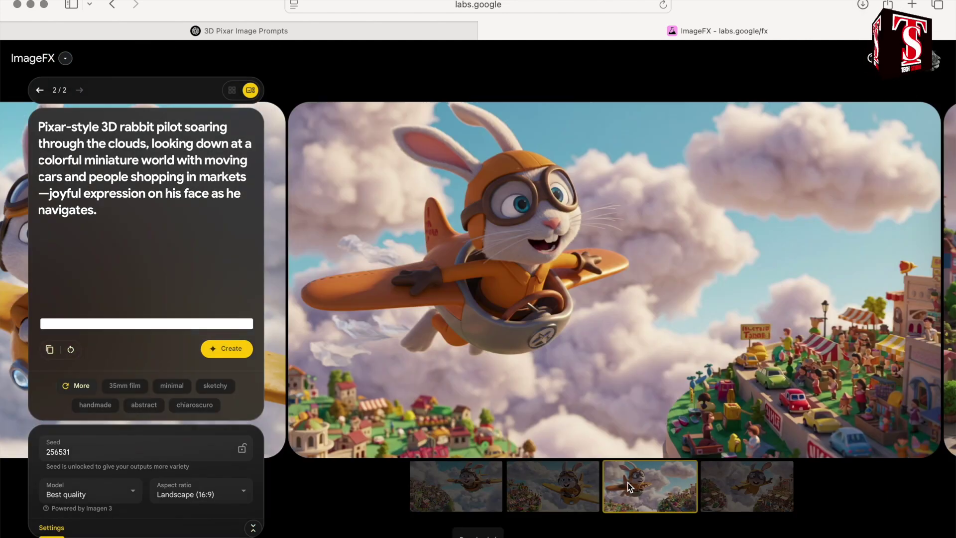
pyautogui.click(753, 484)
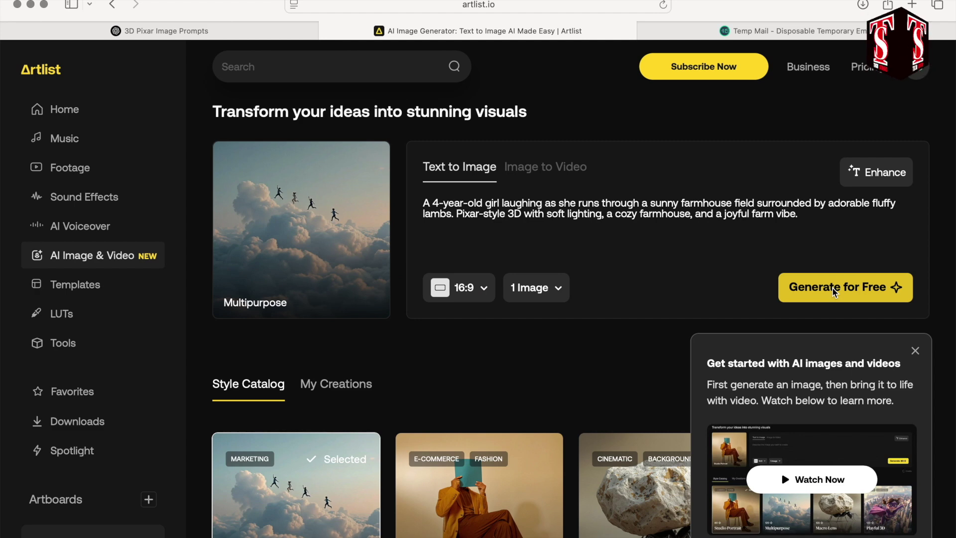
# Step: On artlist.io, generate one 16:9 Pixar-style 3D image of a laughing 4-year-old girl running through a sunny farmhouse field with fluffy lambs
pyautogui.click(834, 293)
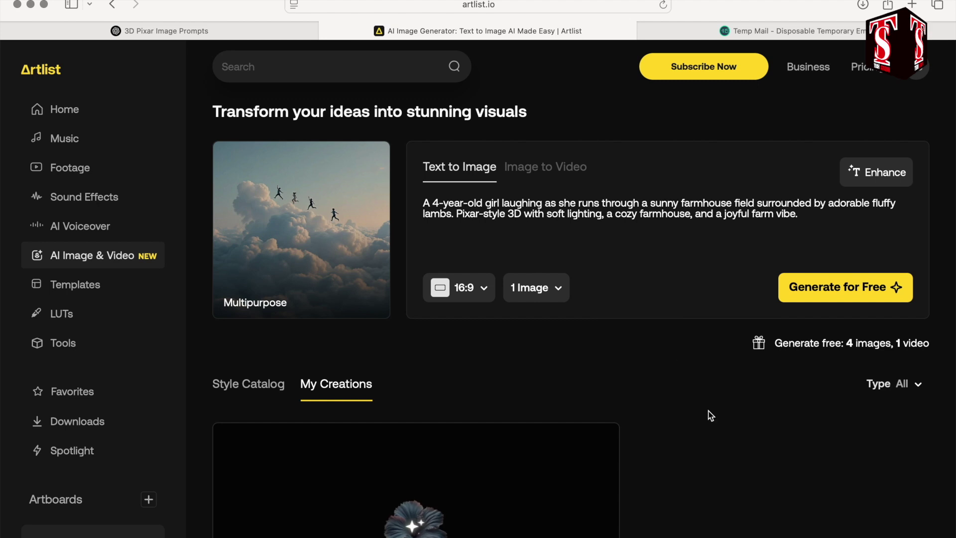
pyautogui.scroll(-1, 710, 415)
pyautogui.scroll(-2, 711, 415)
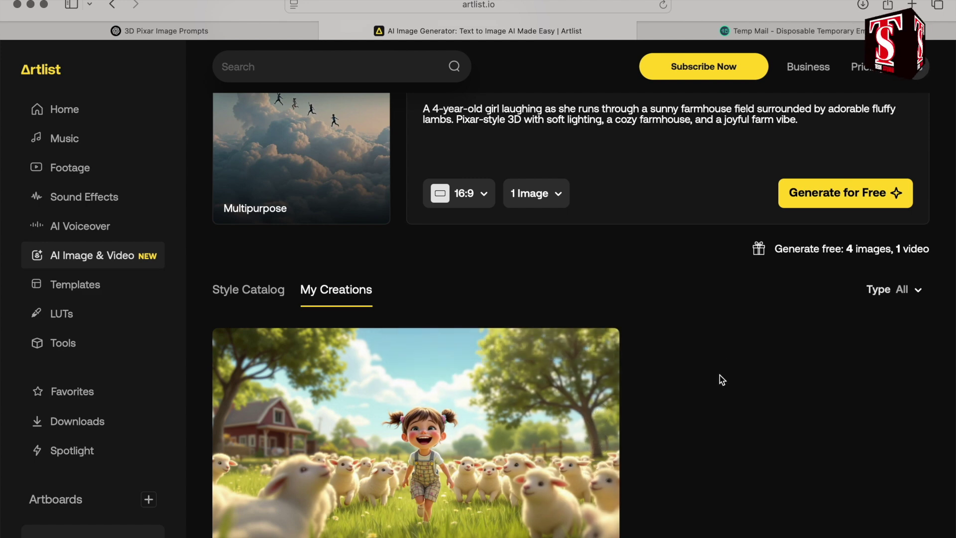
# Step: Generate a 16:9 Pixar-style 3D image of a young girl in a flower patch petting baby lambs, with a rustic barn and windmill behind
pyautogui.scroll(3, 719, 375)
pyautogui.moveTo(798, 214); pyautogui.dragTo(427, 203)
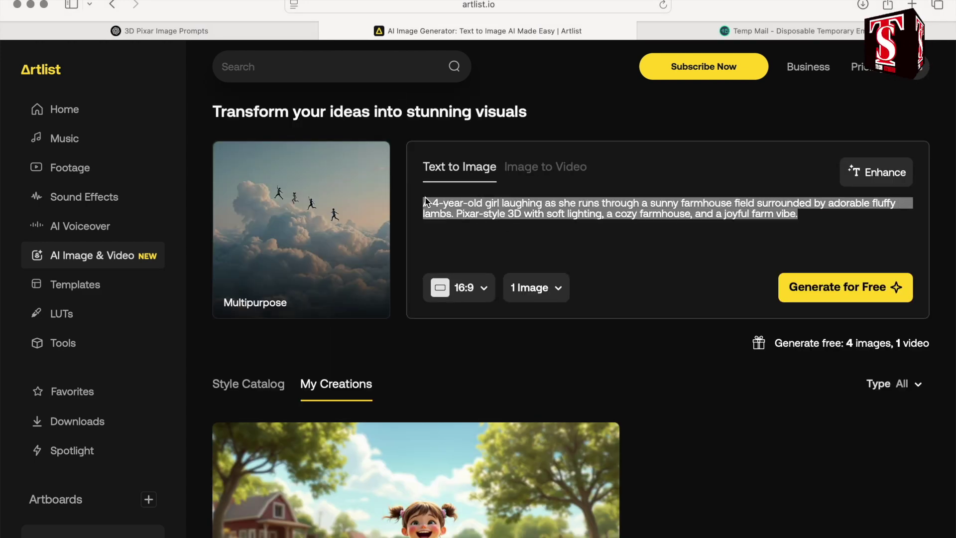
pyautogui.press('BackSpace')
pyautogui.write('Pixar-style 3D of a young girl sitting in a flower patch with a circle of cute baby lambs around her, petting them happily, with a rustic barn and windmill in the background.')
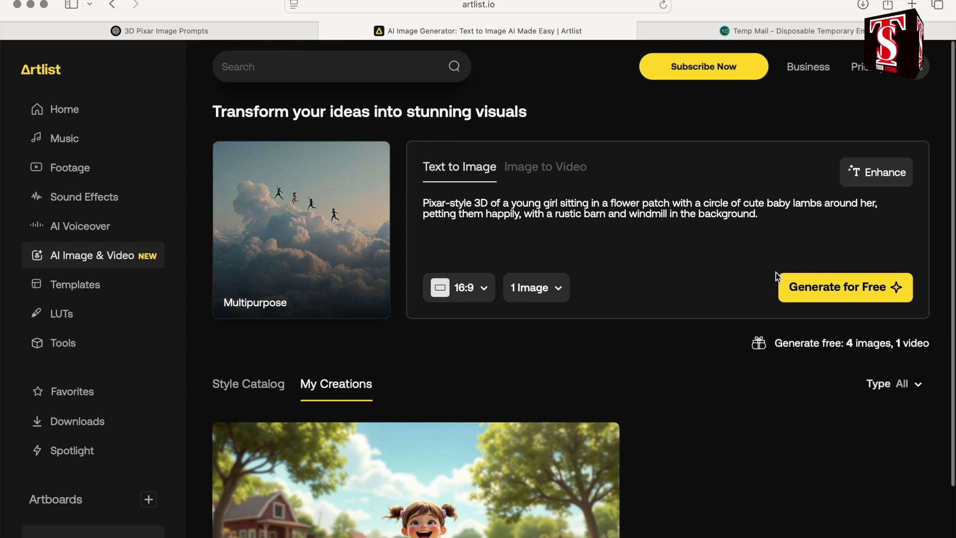
pyautogui.click(836, 289)
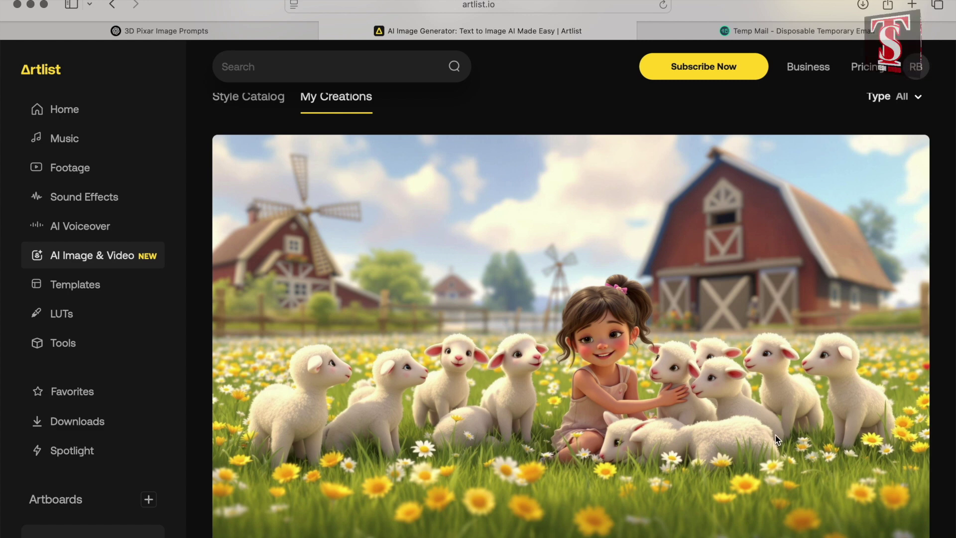
pyautogui.moveTo(862, 446)
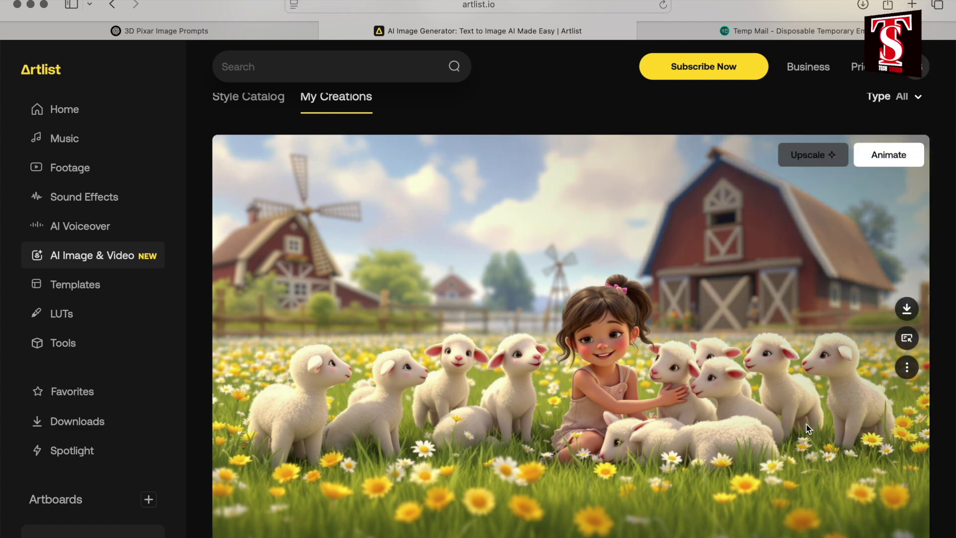
pyautogui.scroll(-1, 806, 425)
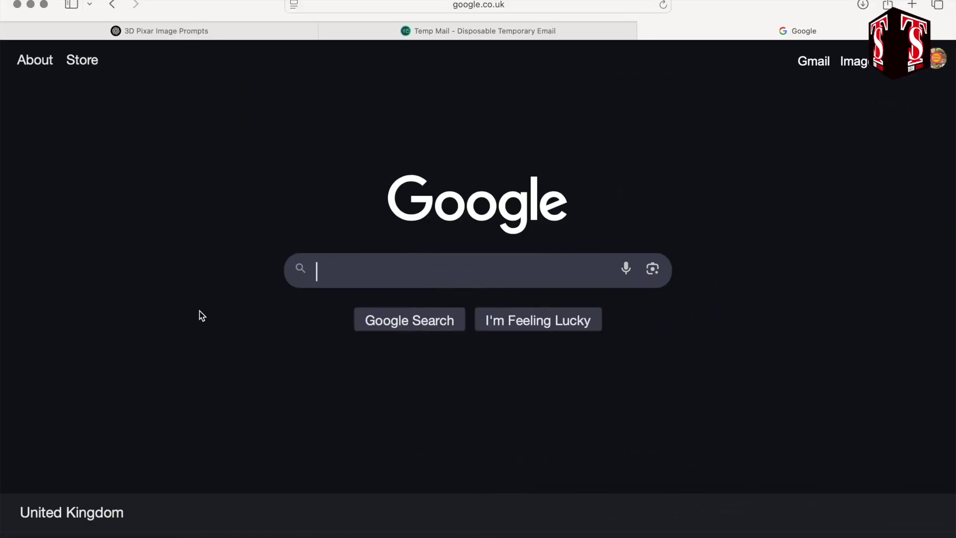
# Step: Search Google for deep image ai and open the Deep-Image.ai image generator
pyautogui.write('deep')
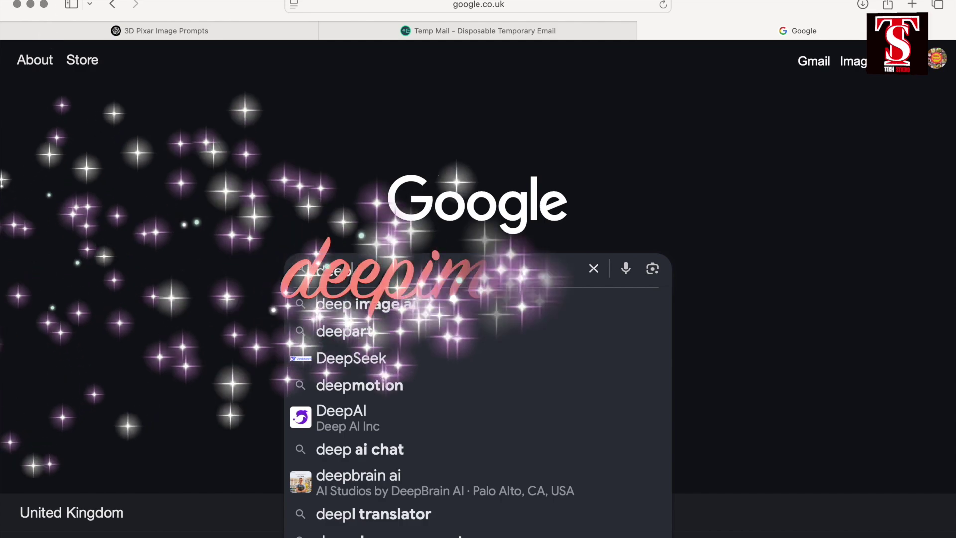
pyautogui.click(407, 312)
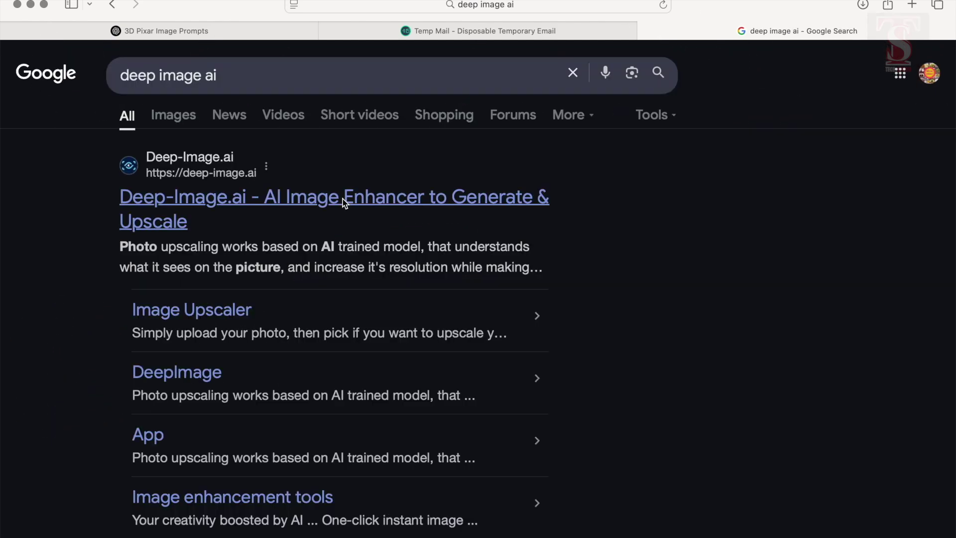
pyautogui.click(342, 199)
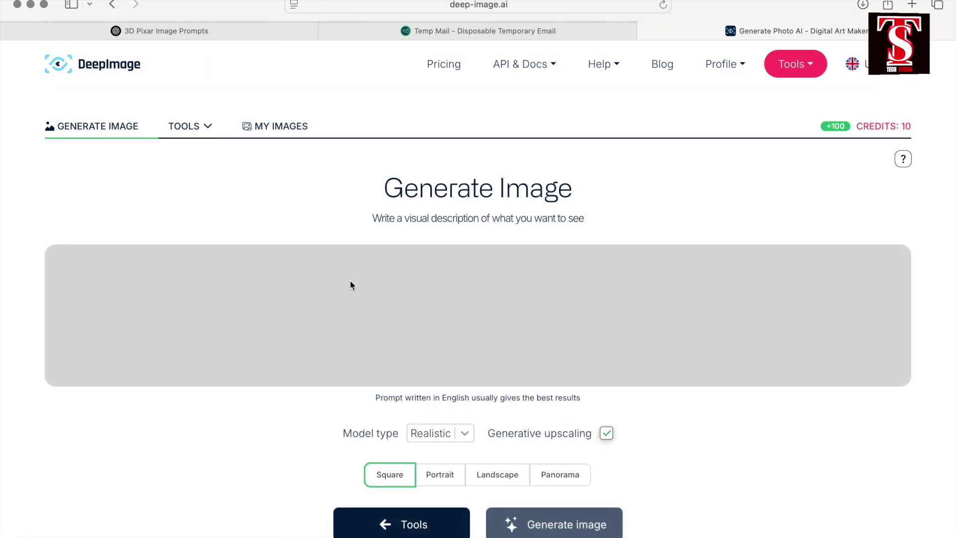
# Step: Generate a landscape Pixar-style 3D image of a kitten and baby cat playing football before animal spectators, and download it, allowing downloads on deep-image.ai
pyautogui.click(350, 284)
pyautogui.write('Pixar-style 3D stadium filled with animal spectators cheering while a little kitten and a baby cat play football in the center field, their tiny legs kicking a colorful ball in a playful match.')
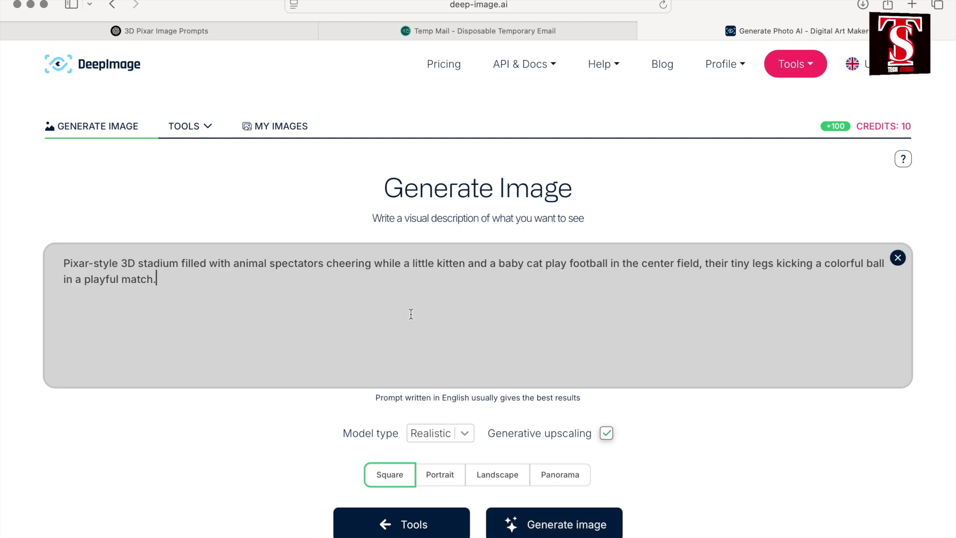
pyautogui.click(497, 474)
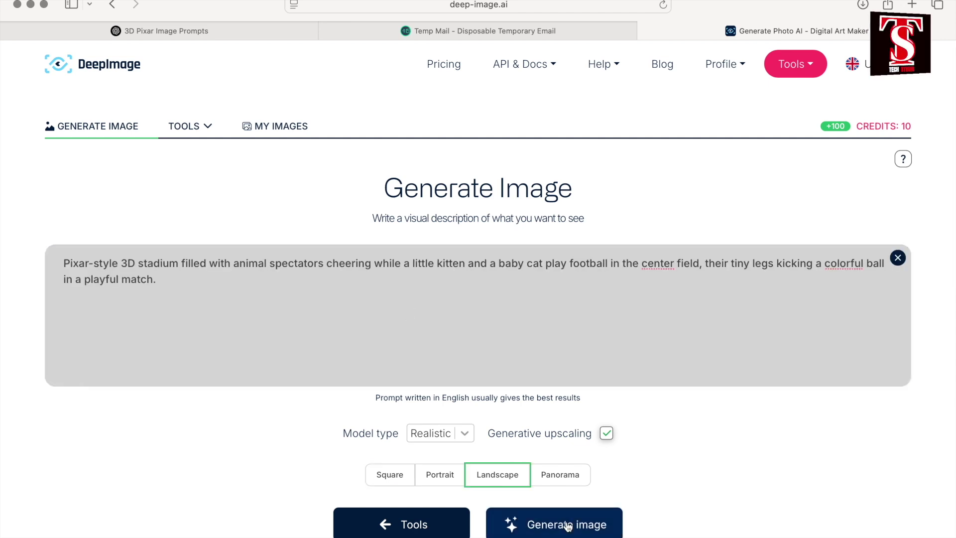
pyautogui.click(569, 526)
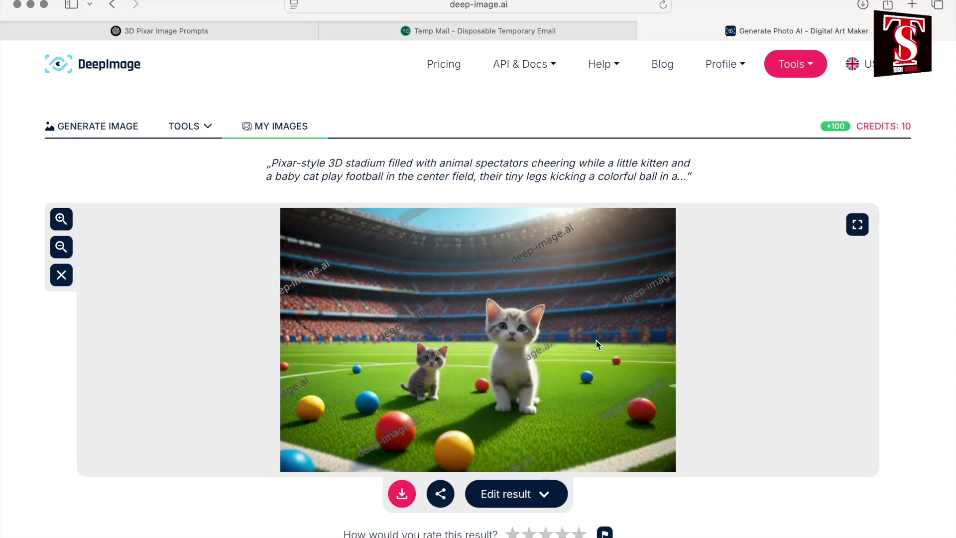
pyautogui.click(402, 494)
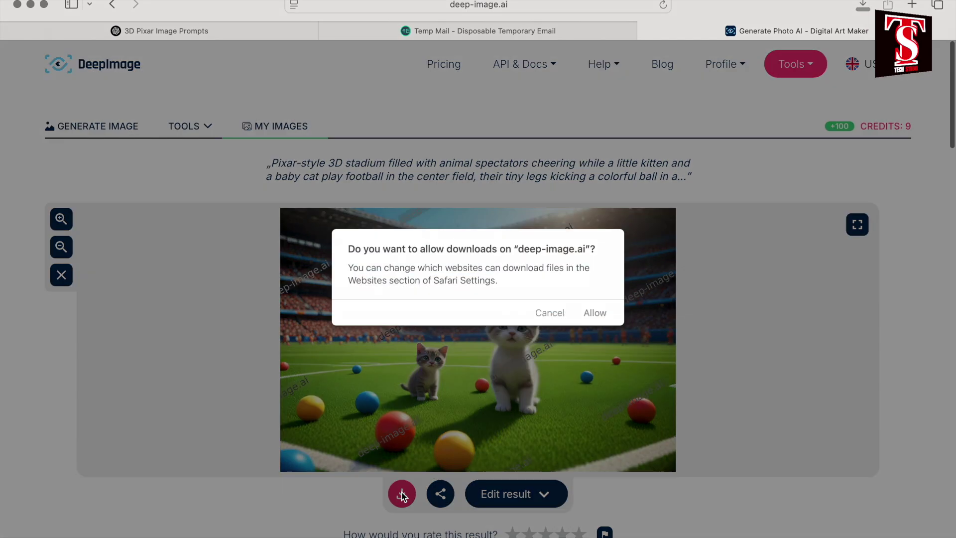
pyautogui.click(595, 313)
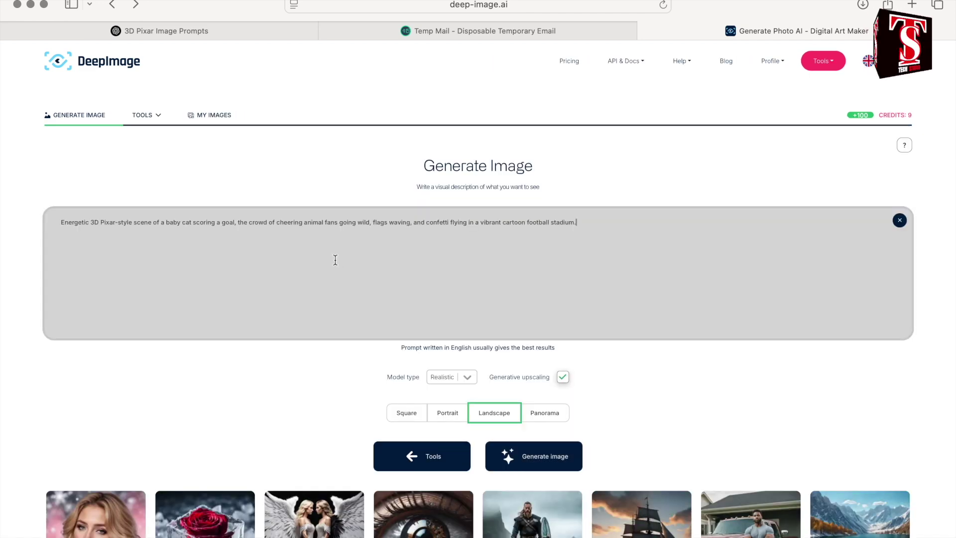
# Step: Generate a landscape 3D Pixar-style image of a baby cat scoring a goal before cheering animal fans, download it and close its preview
pyautogui.press('super+plus')
pyautogui.press('super+plus')
pyautogui.click(563, 525)
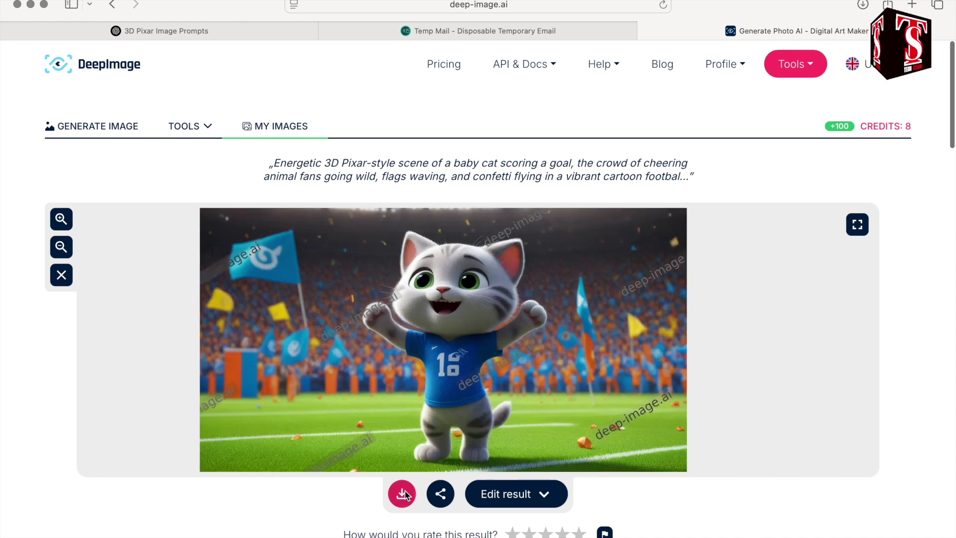
pyautogui.click(405, 493)
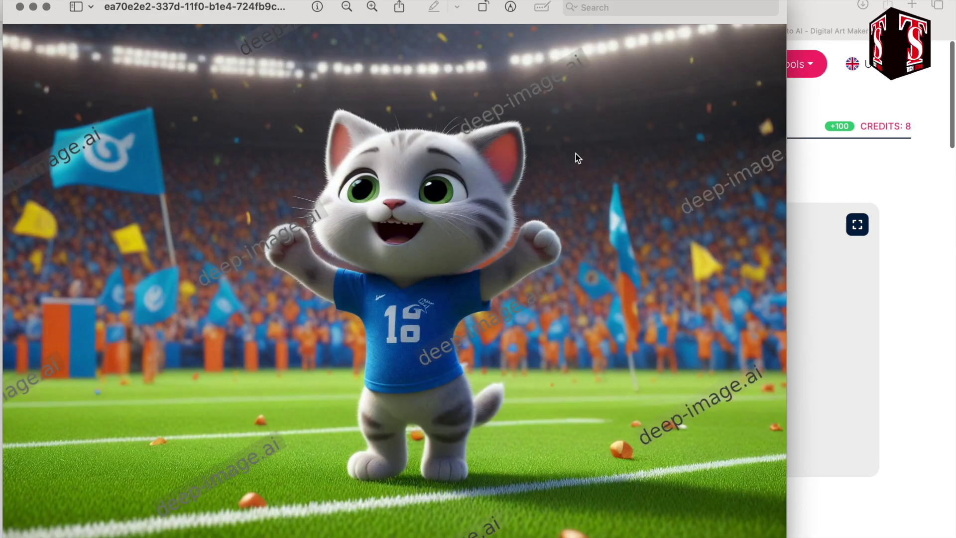
pyautogui.click(20, 7)
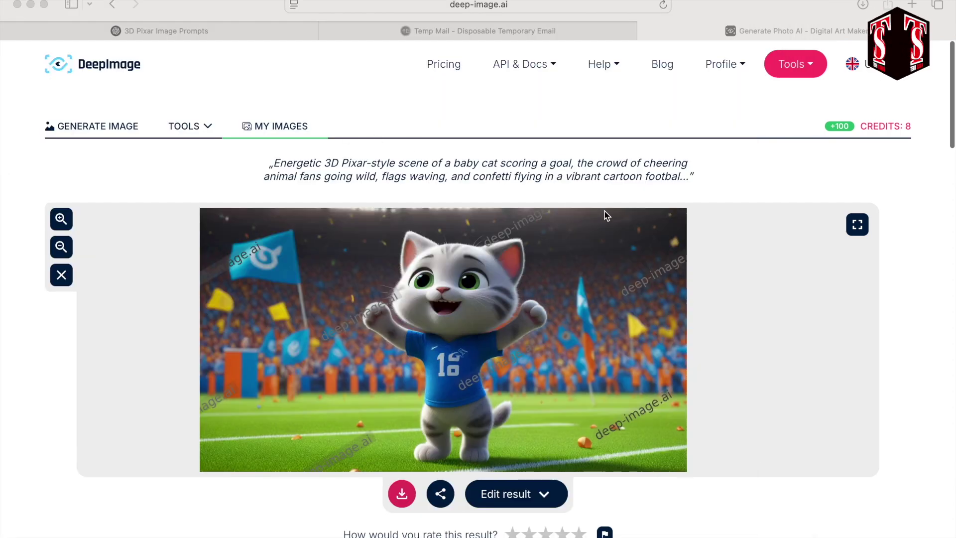
pyautogui.click(726, 254)
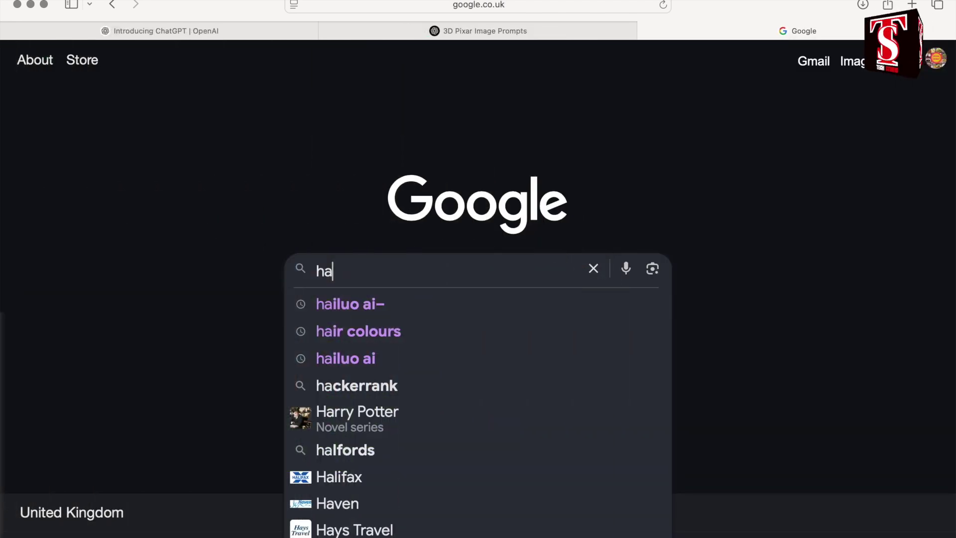
# Step: Search Google for hailuo ai and open Hailuo AI's image generation page
pyautogui.write('i')
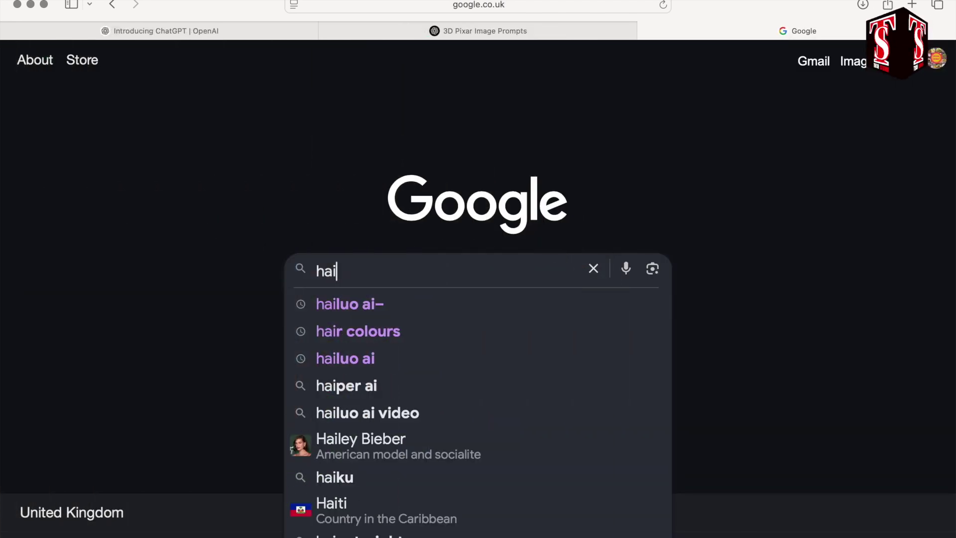
pyautogui.write('lou')
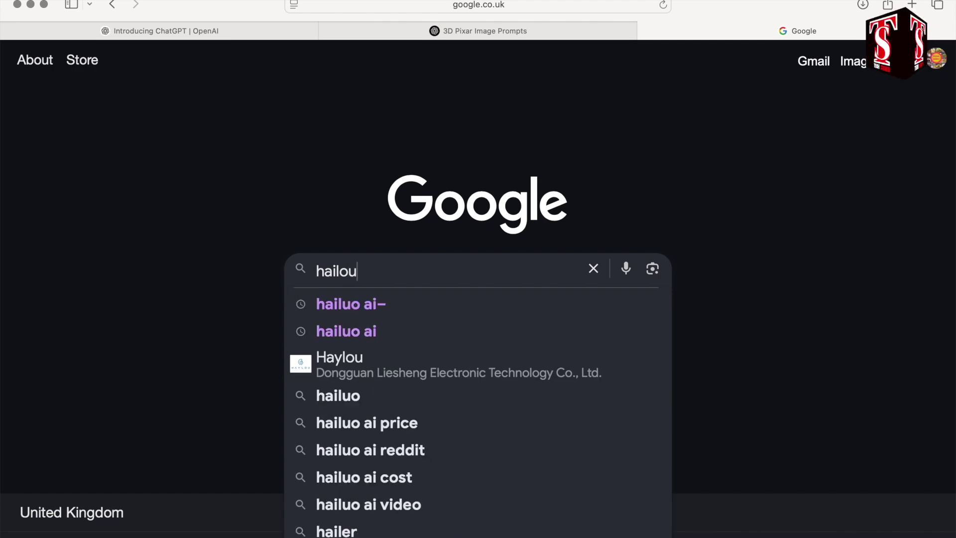
pyautogui.click(393, 311)
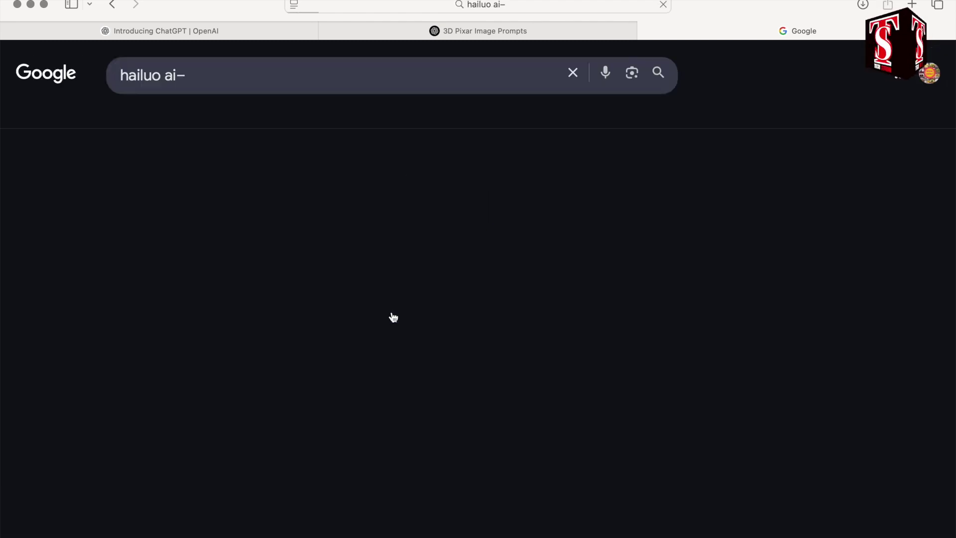
pyautogui.click(181, 220)
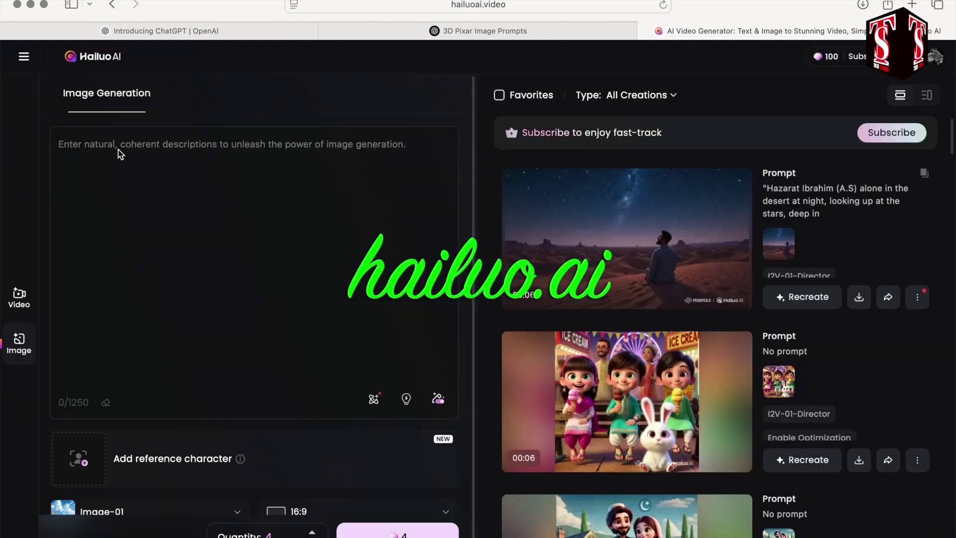
# Step: Generate four 16:9 images of a joyful Pixar-style 3D forest party with animals roasting kebabs, rabbits flipping skewers, a guitar-playing bear and dancing birds
pyautogui.click(118, 150)
pyautogui.write('Joyful Pixar-style 3D forest party with animals around a barbecue pit roasting kebabs, rabbits flipping skewers, a bear playing guitar, and birds dancing in the trees with fairy lights above.')
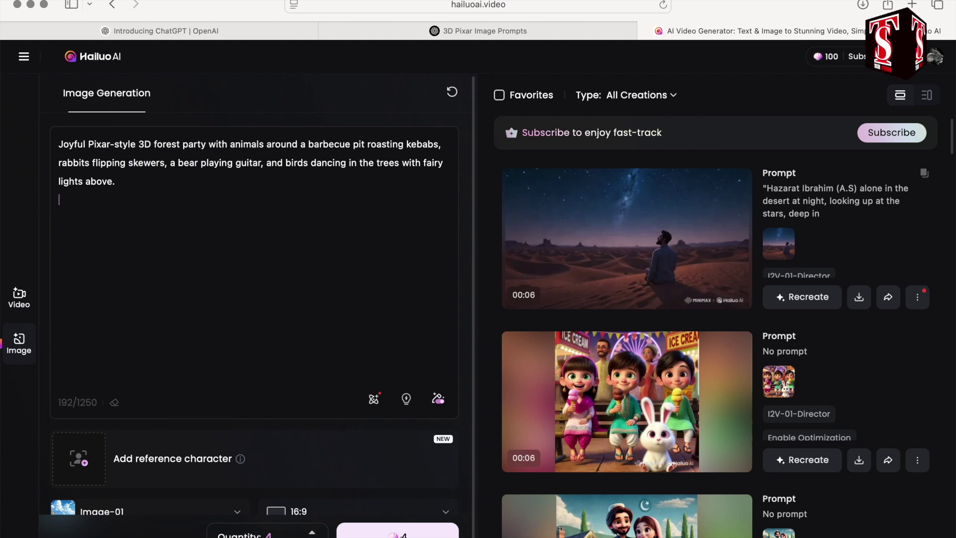
pyautogui.click(398, 533)
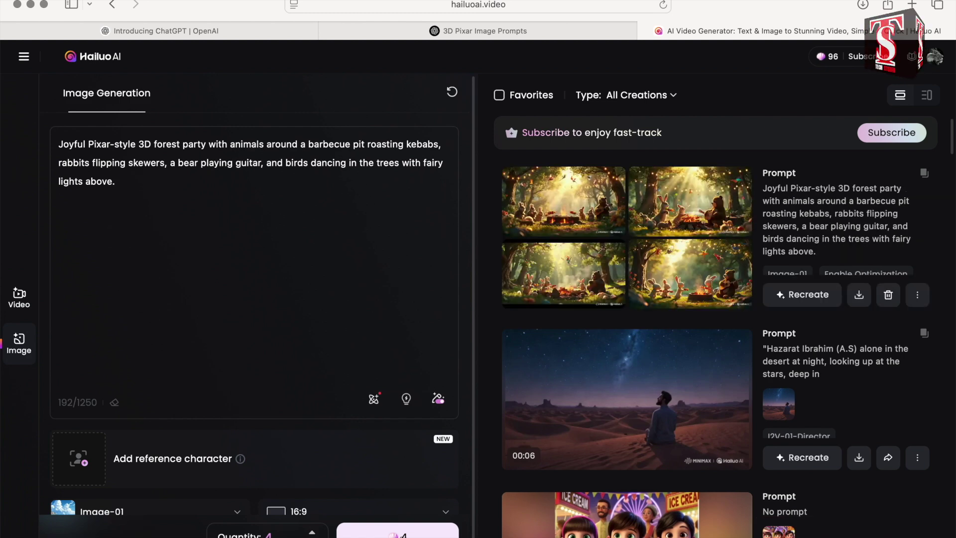
pyautogui.press('super+plus')
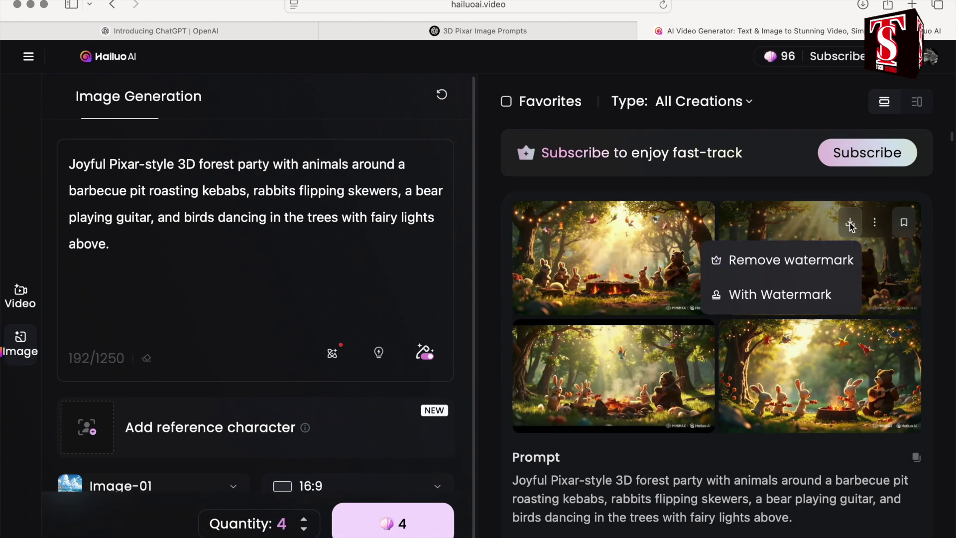
# Step: Replace the prompt and generate four Pixar-style 3D images of a small cat with soap-covered paws scrubbing dishes in a busy kitchen
pyautogui.moveTo(120, 255); pyautogui.dragTo(65, 170)
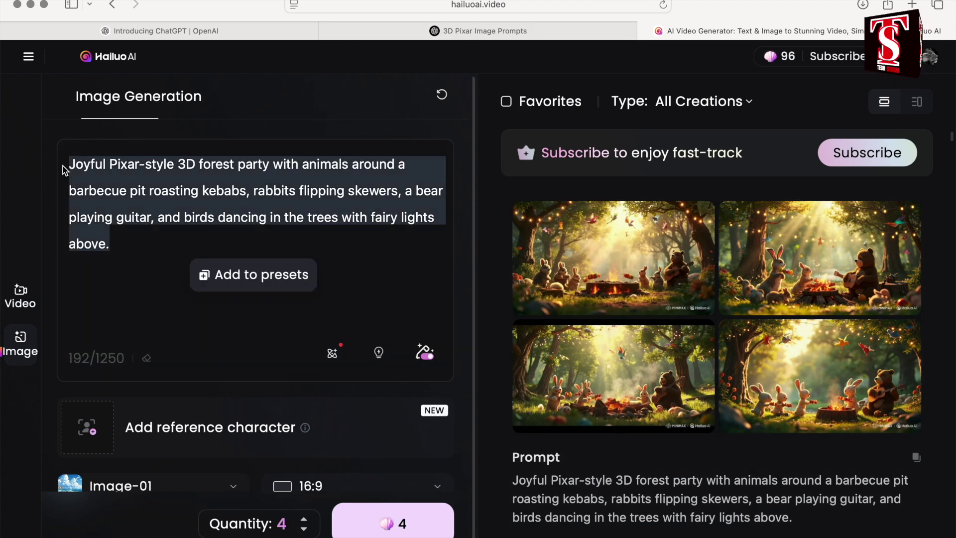
pyautogui.press('BackSpace')
pyautogui.write('Pixar-style 3D domestic scene: a small cat with soap-covered paws scrubs dishes in a busy kitchen full of food, pans, and flying suds, determined and adorable.')
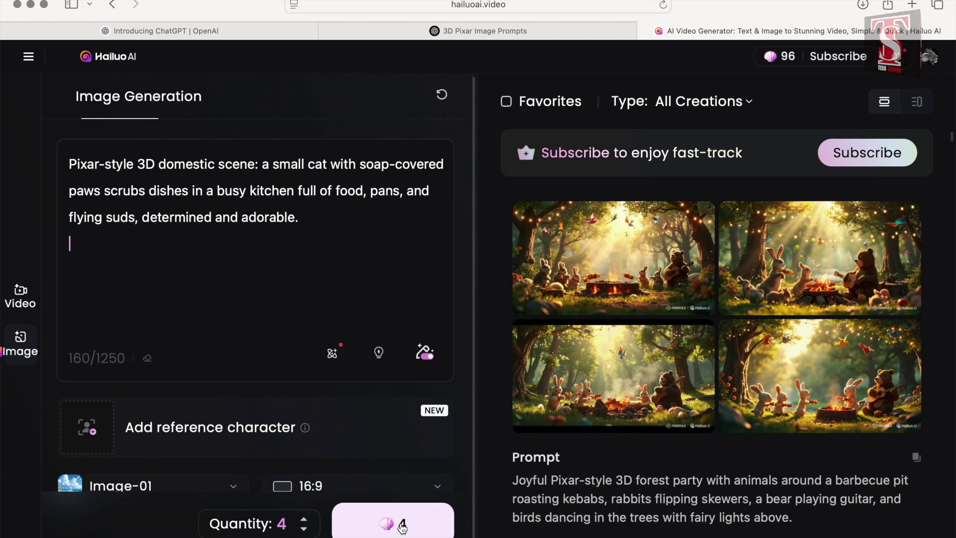
pyautogui.click(402, 527)
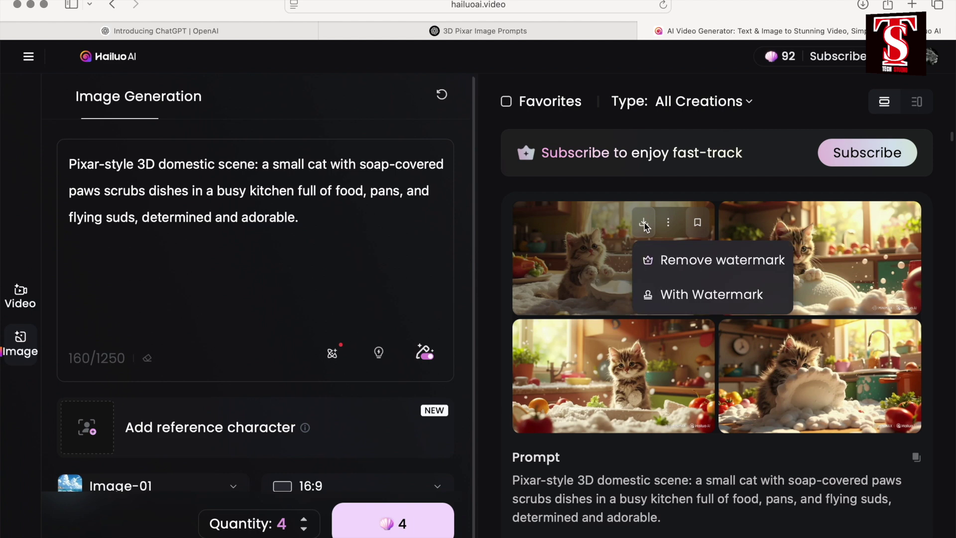
# Step: Check the download options of the generated kitchen cat images, and view the first three images enlarged
pyautogui.click(850, 224)
pyautogui.click(850, 342)
pyautogui.moveTo(643, 343)
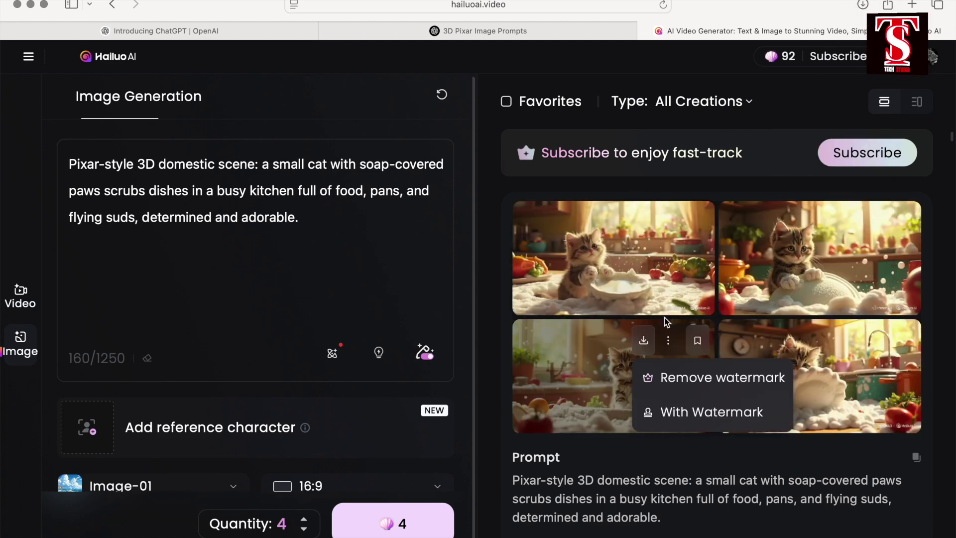
pyautogui.click(663, 286)
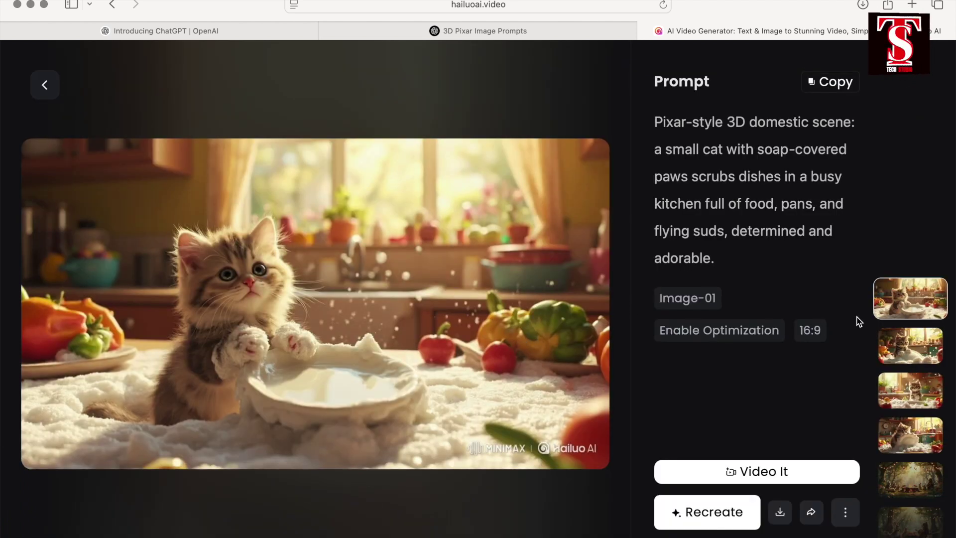
pyautogui.click(919, 353)
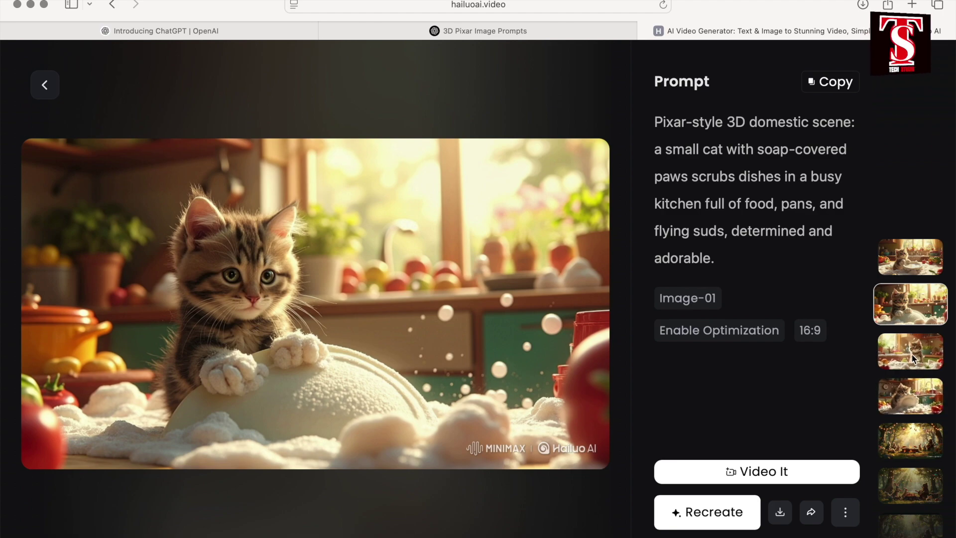
pyautogui.click(914, 357)
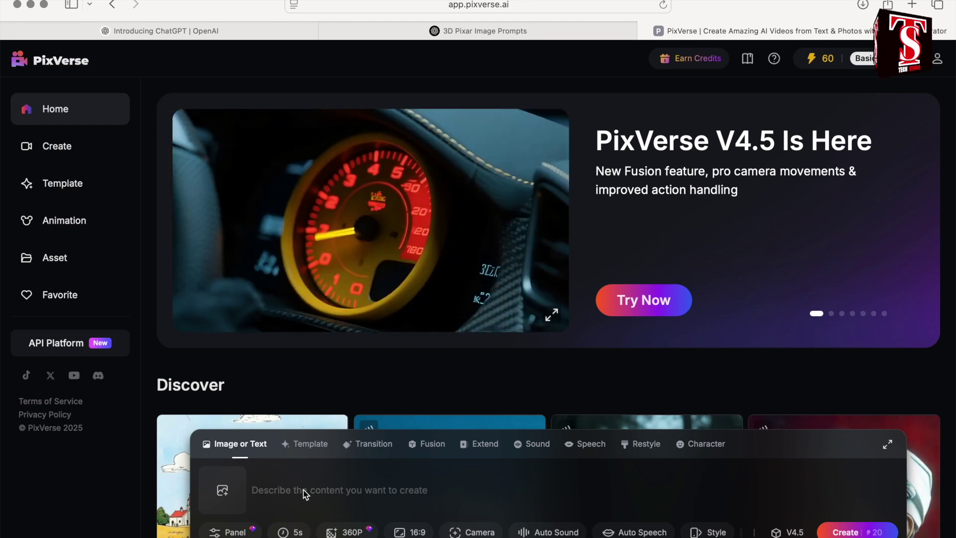
# Step: In PixVerse, generate a 3D Pixar-style video of a baby cat scoring a goal before cheering animal fans and download it, allowing downloads on app.pixverse.ai
pyautogui.click(305, 492)
pyautogui.write('Energetic 3D Pixar-style scene of a baby cat scoring a goal, the crowd of cheering animal fans going wild, flags waving, and confetti flying in a vibrant cartoon football stadium.')
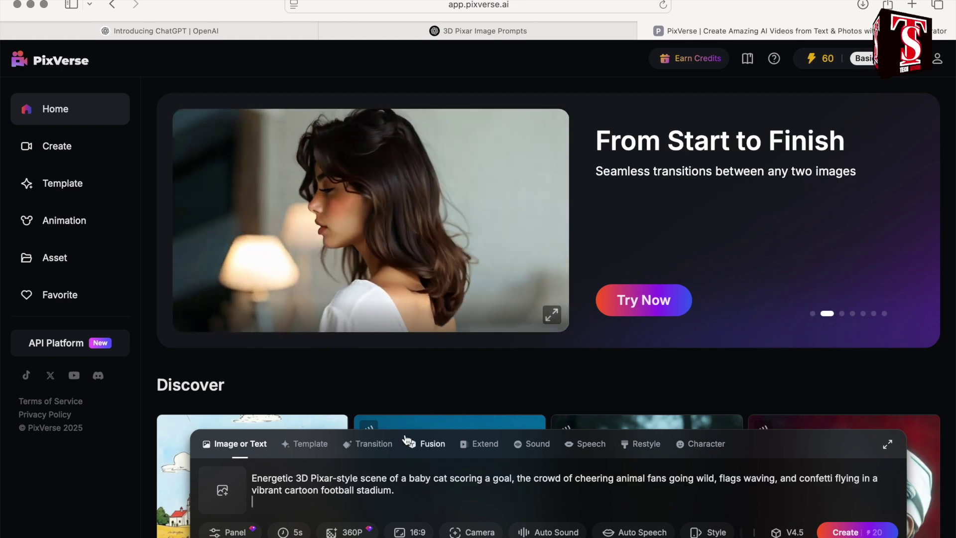
pyautogui.click(850, 533)
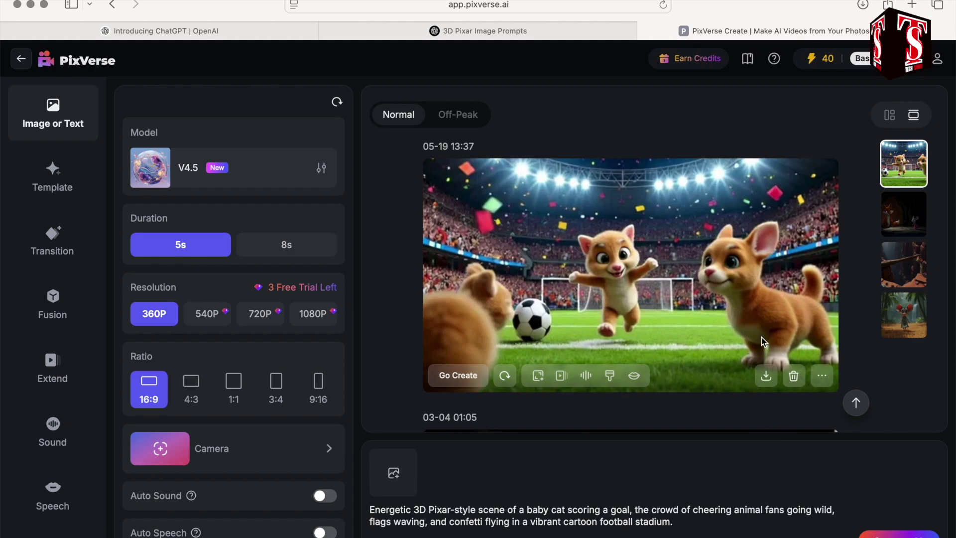
pyautogui.moveTo(766, 378)
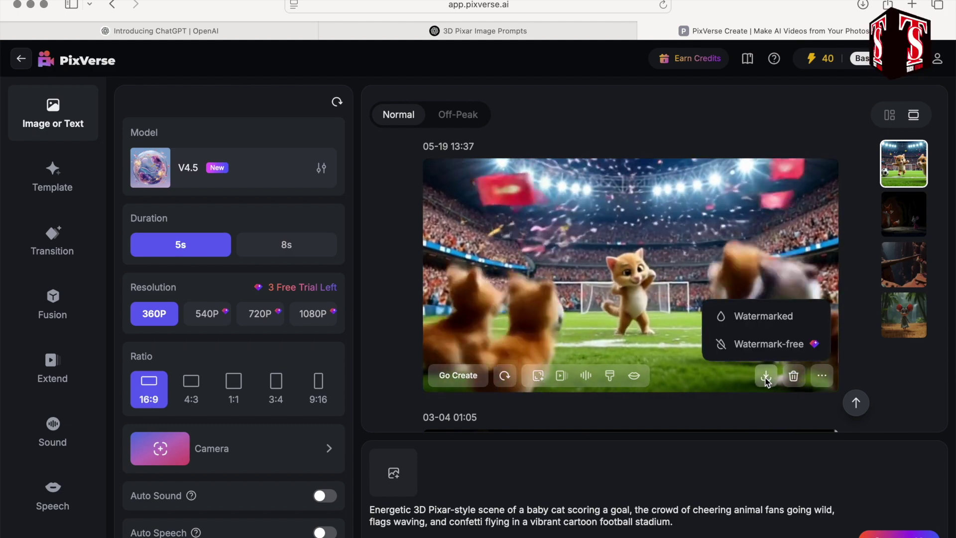
pyautogui.click(766, 380)
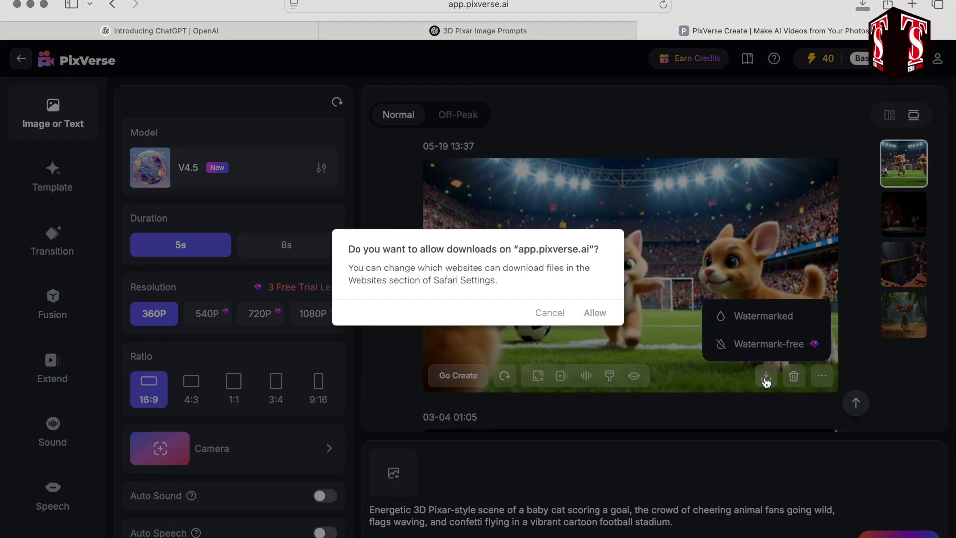
pyautogui.click(595, 313)
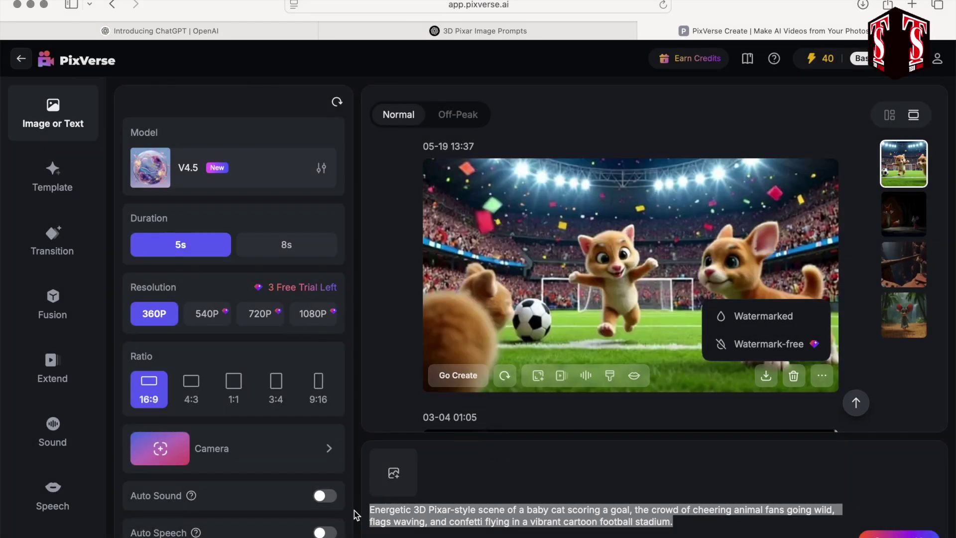
# Step: Generate a 3D Pixar-style video of "Arabic man Hazarat Ibrahim (A.S)" alone in the desert at night, looking up at the stars, and download it
pyautogui.write('"Hazarat Ibrahim (A.S) alone in the desert at night, looking up at the stars, deep in thought, 3D Pixar style, soft lighting, starry sky"')
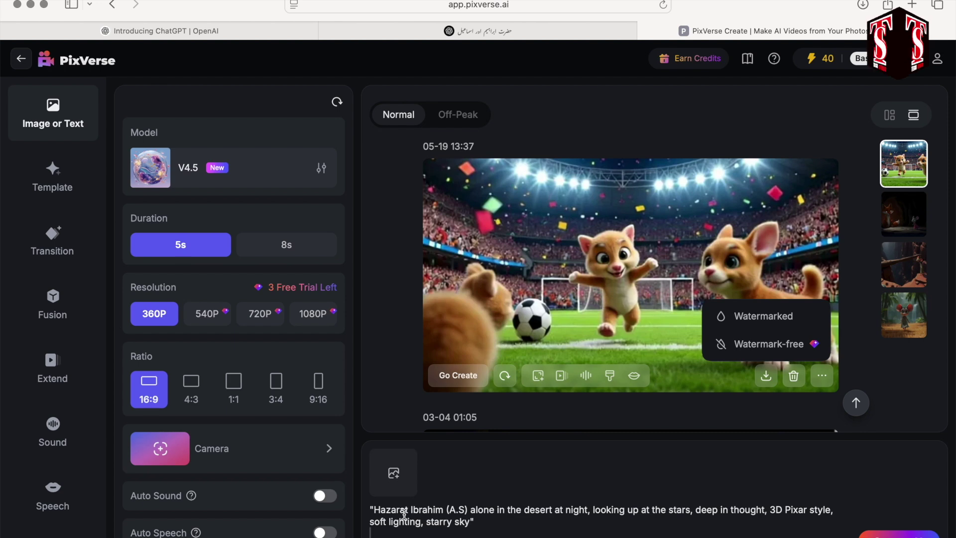
pyautogui.press('super+a')
pyautogui.write('"Arabic man Hazarat Ibrahim (A.S) alone in the desert at night, looking up at the stars, deep in thought, 3D Pixar style, soft lighting, starry sky"')
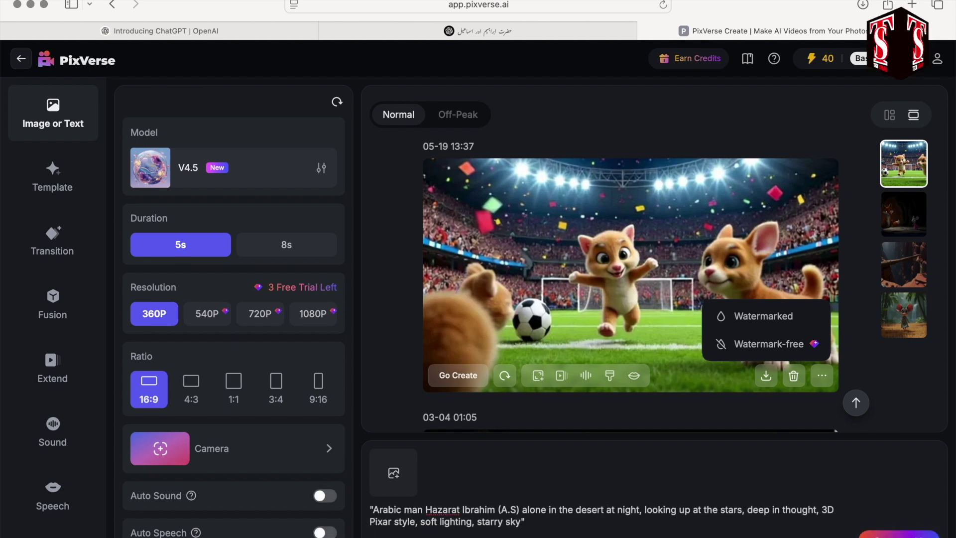
pyautogui.press('Return')
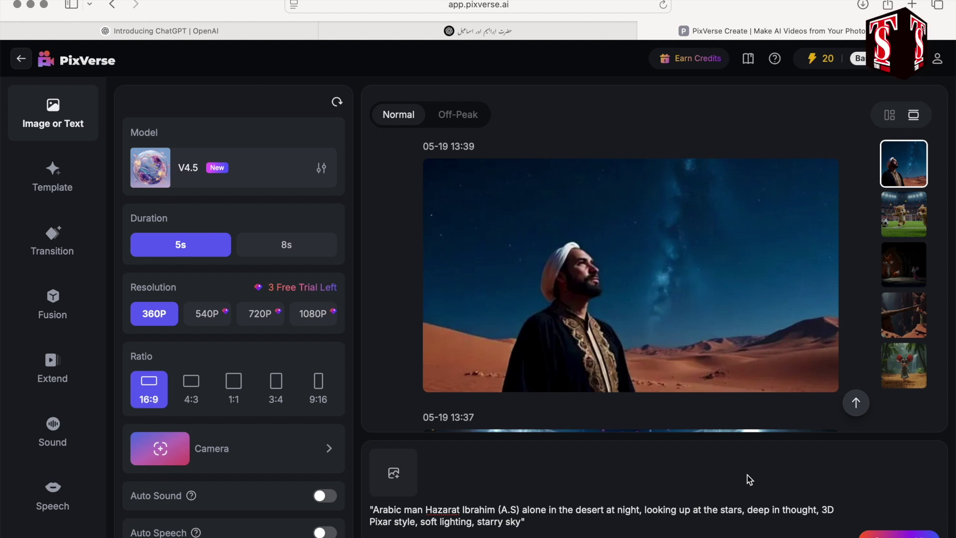
pyautogui.click(766, 376)
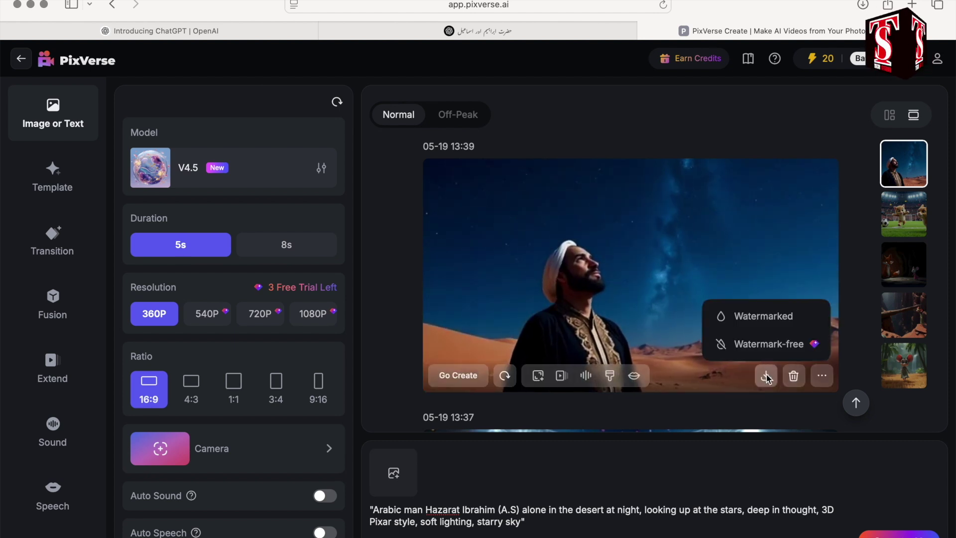